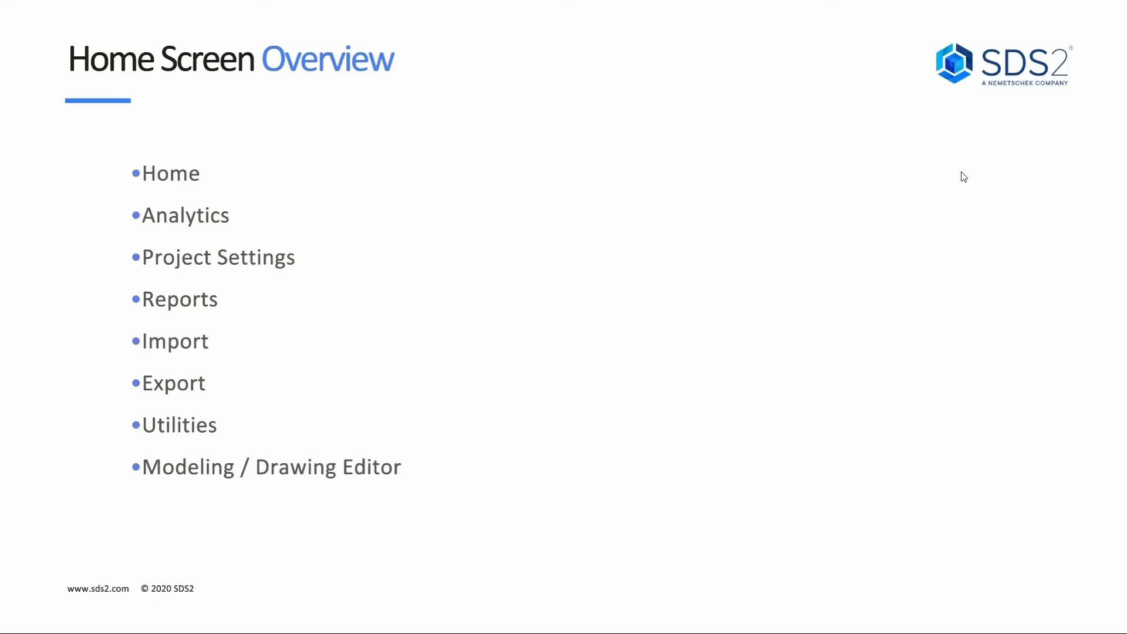
- Advance the PowerPoint deck to the 'Home Screen Home Tab' slide
key(Right)
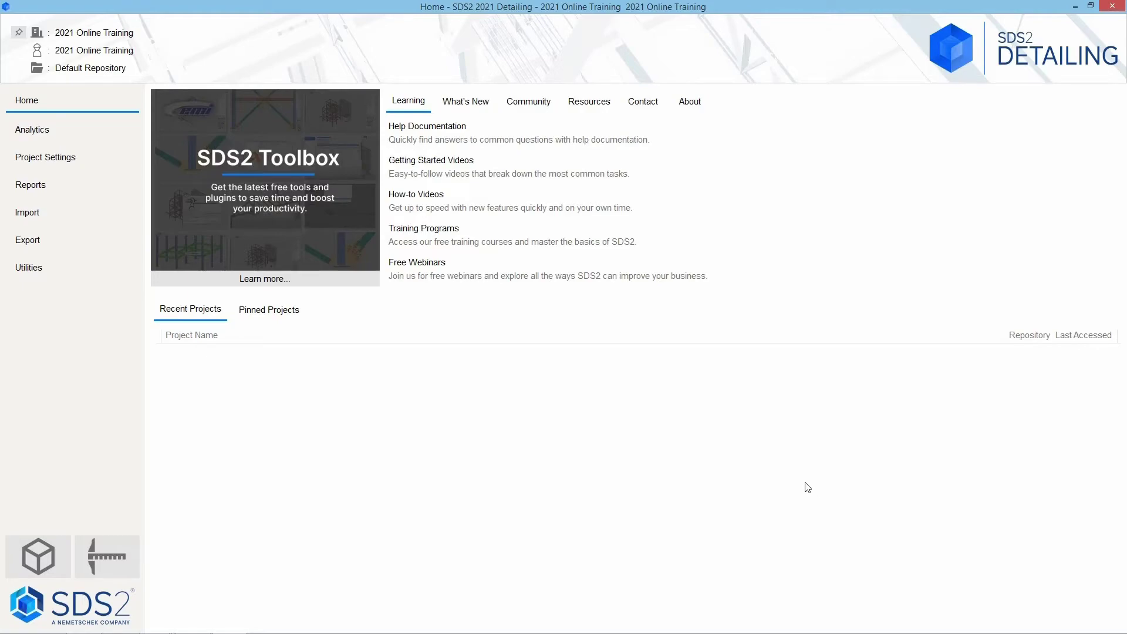
click(560, 125)
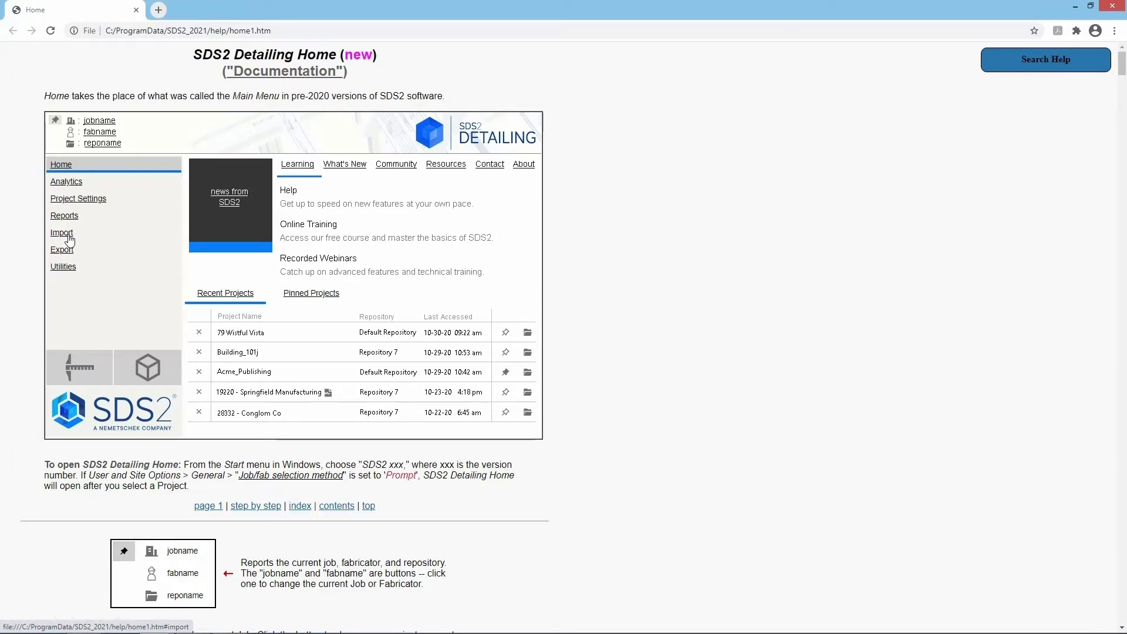
click(68, 238)
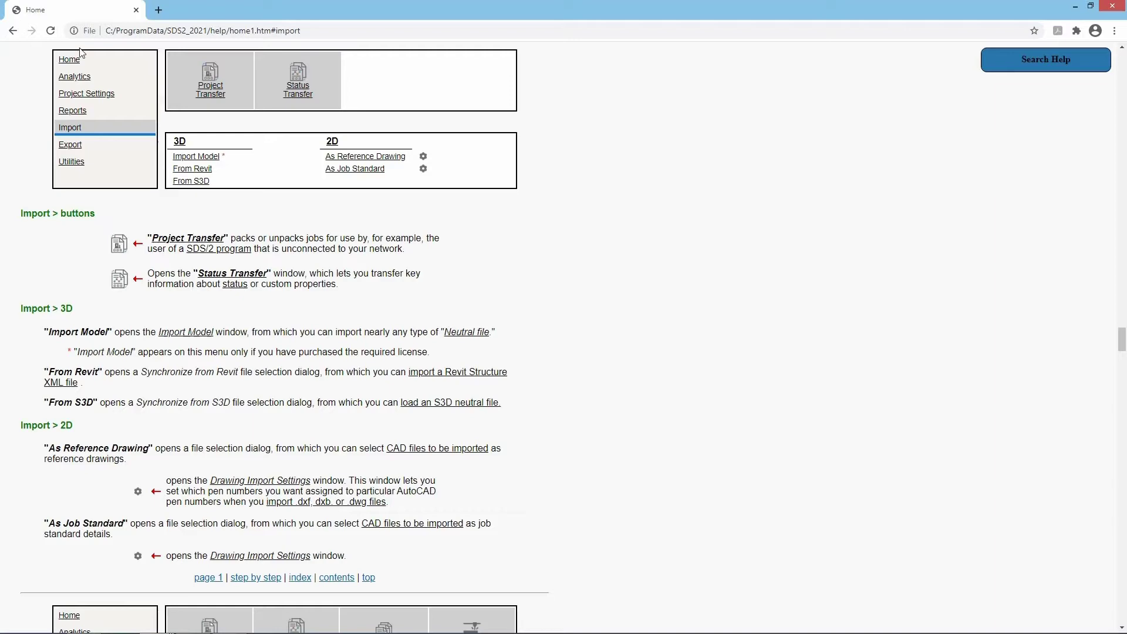
click(14, 32)
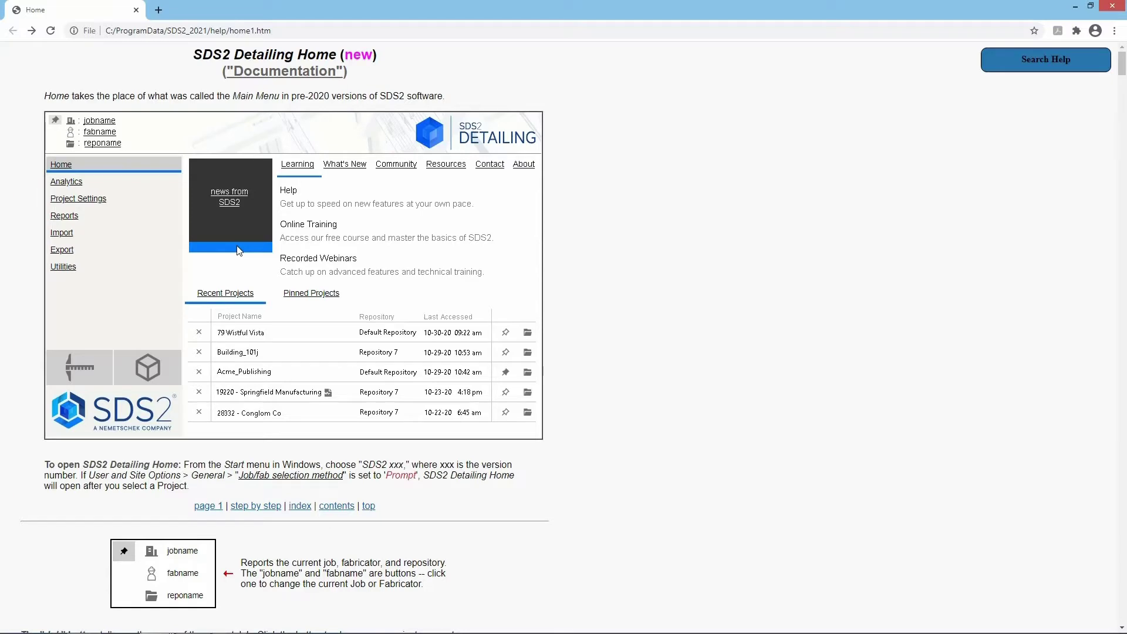
click(304, 506)
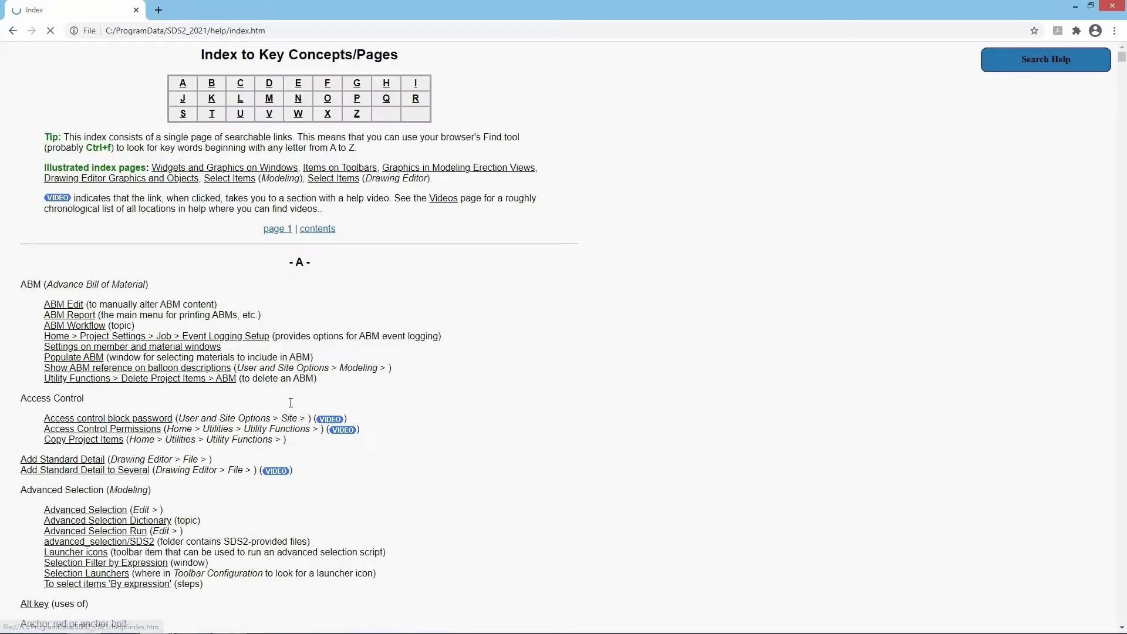
scroll(544, 221, down, 1)
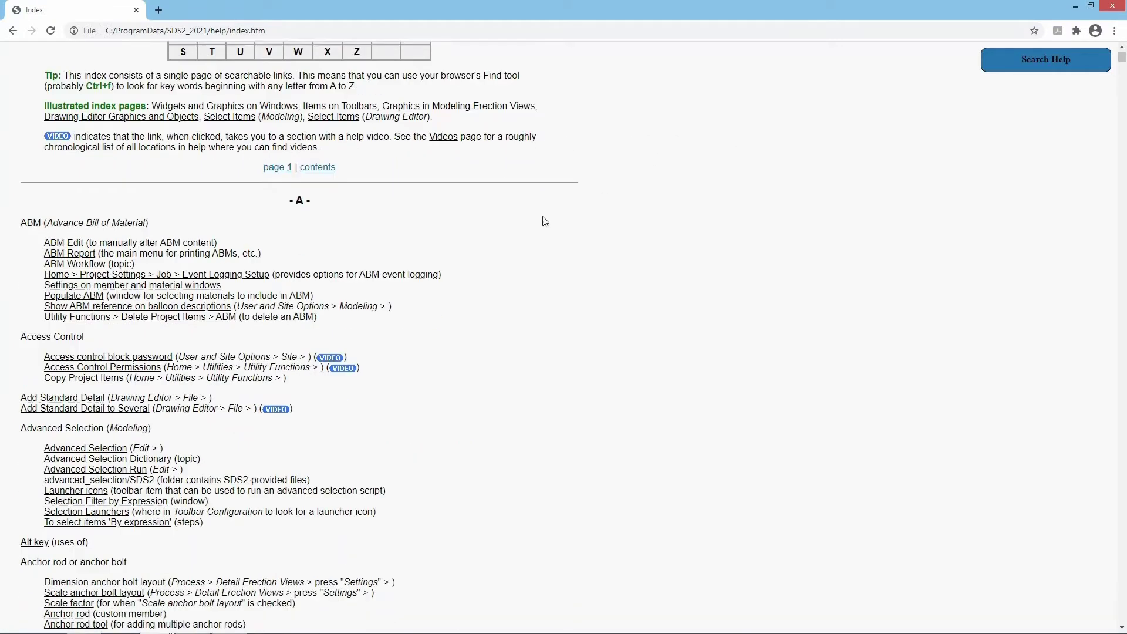
scroll(519, 223, down, 19)
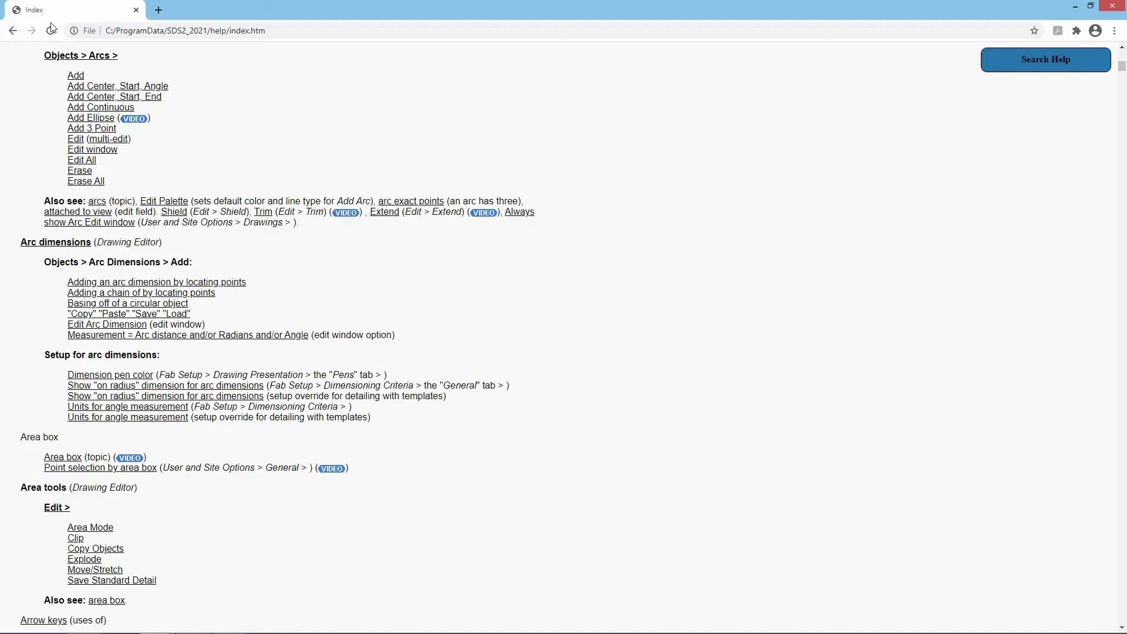
click(12, 31)
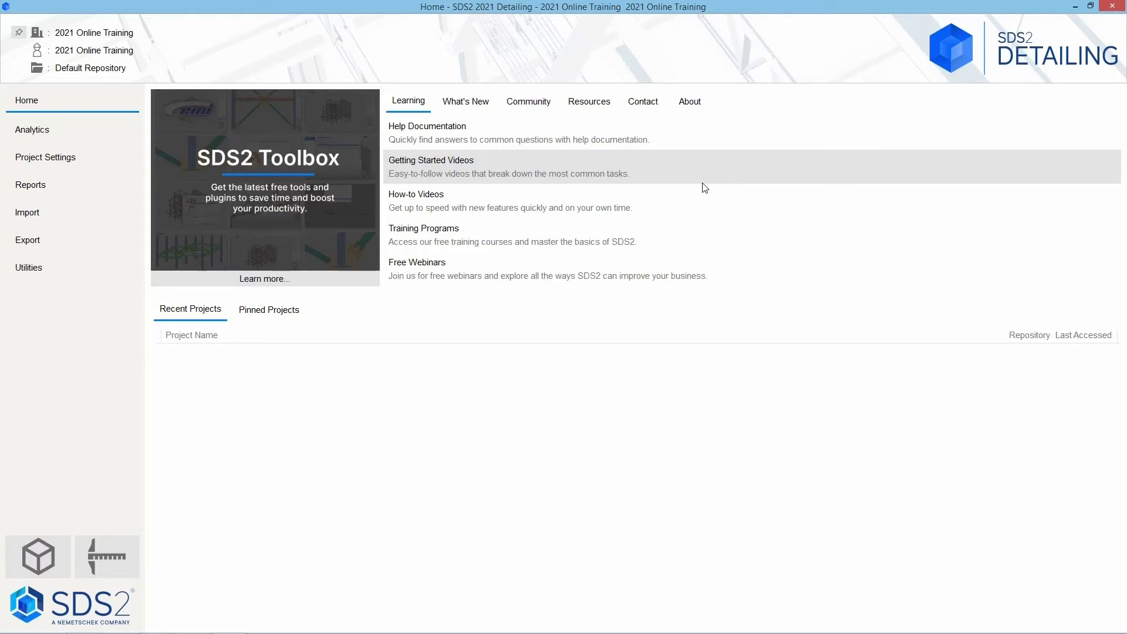
- Show the What's New links: SDS2 Newsletter, Release Notes, Upcoming Webinars and SDS2 Blog
click(484, 101)
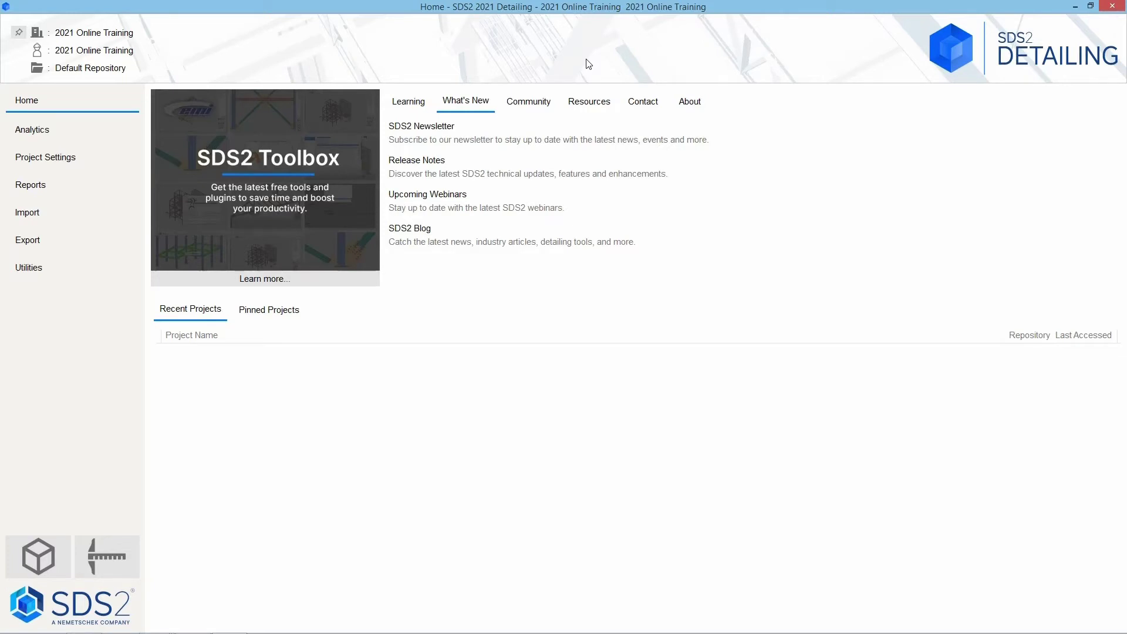
- Browse the Community and Resources tabs, ending on Contact with Support, Project Upload and Resellers
click(529, 107)
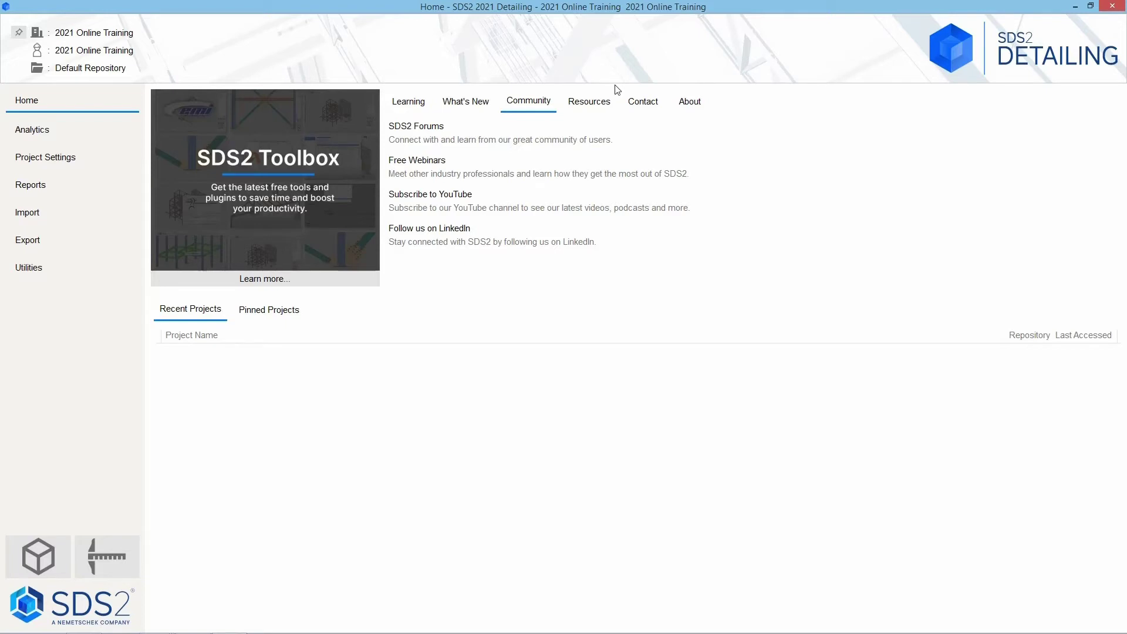
click(585, 103)
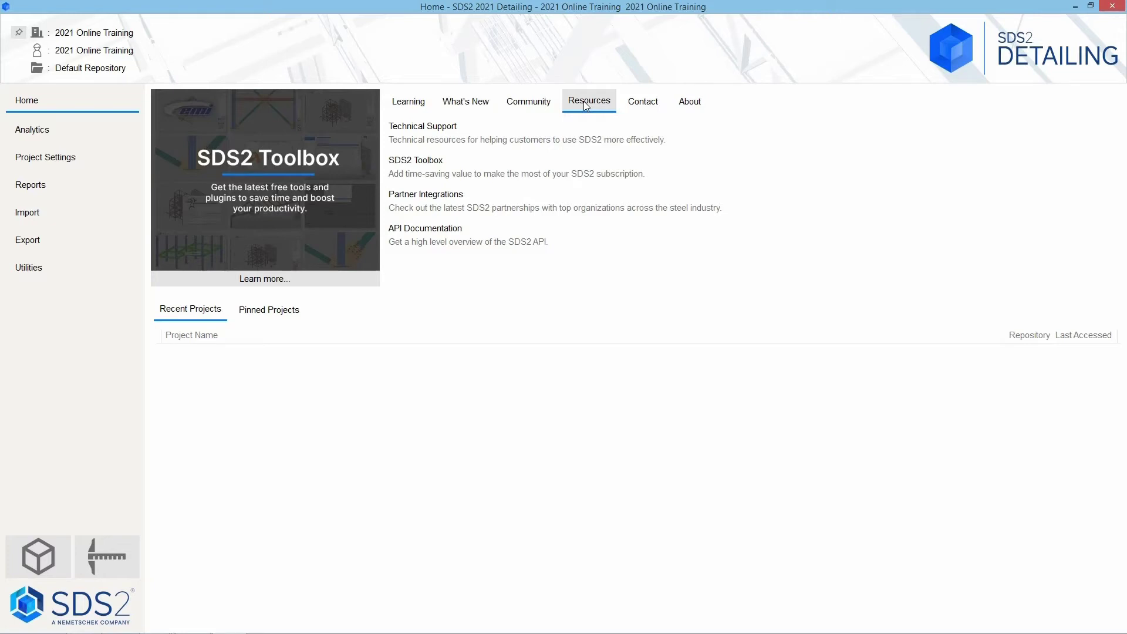
click(666, 108)
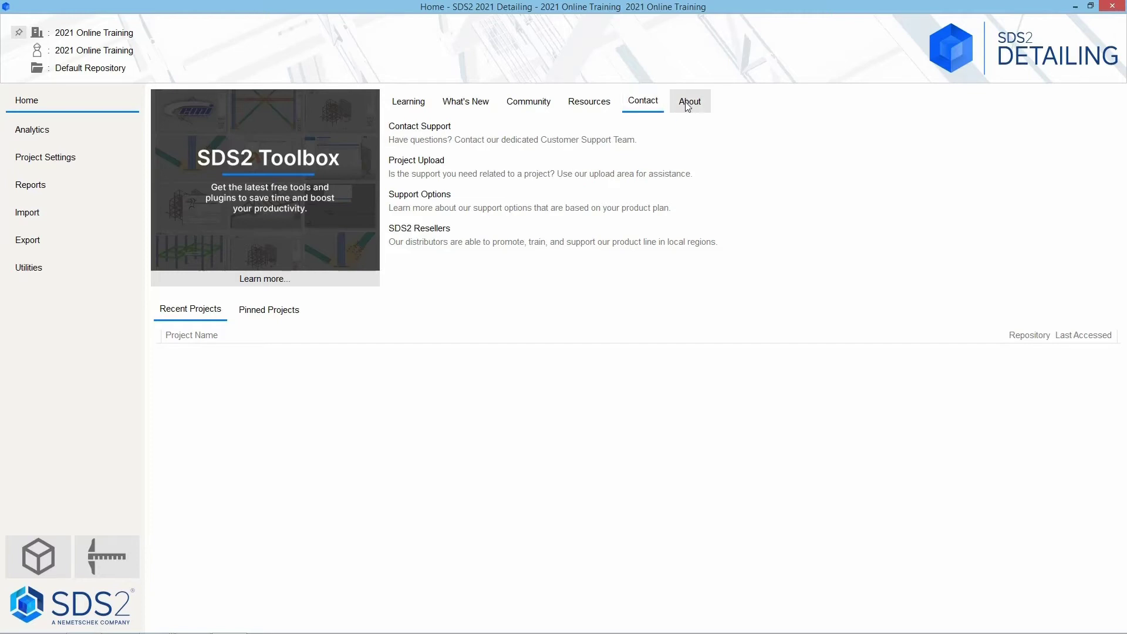
- Check About and Learning, then pin 2021 Online Training and select it under Pinned Projects
click(690, 102)
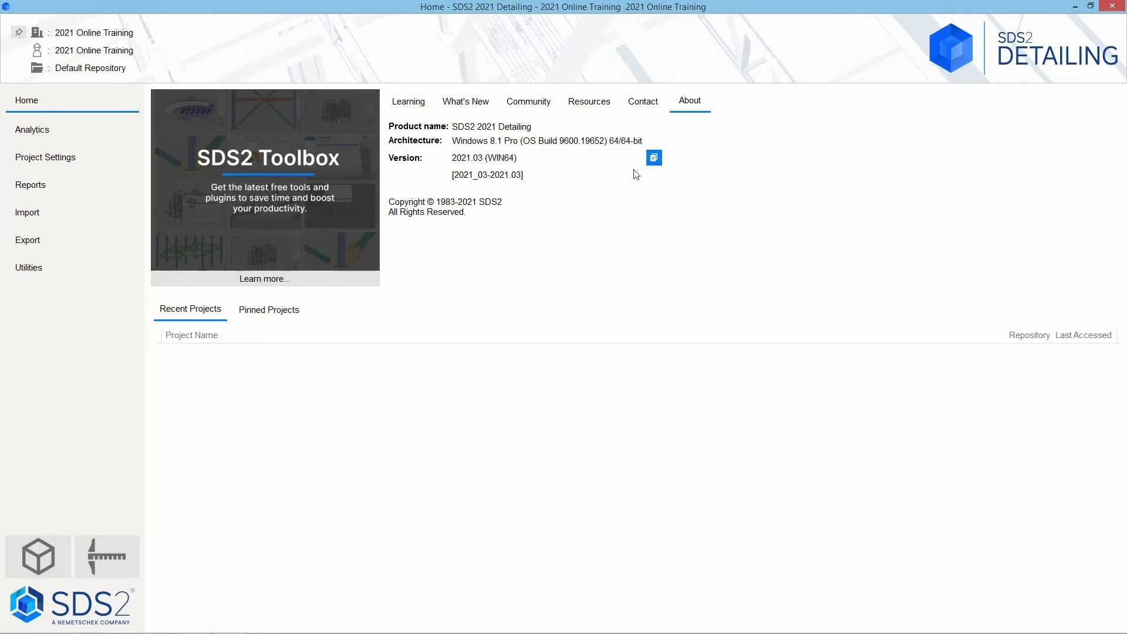
click(420, 104)
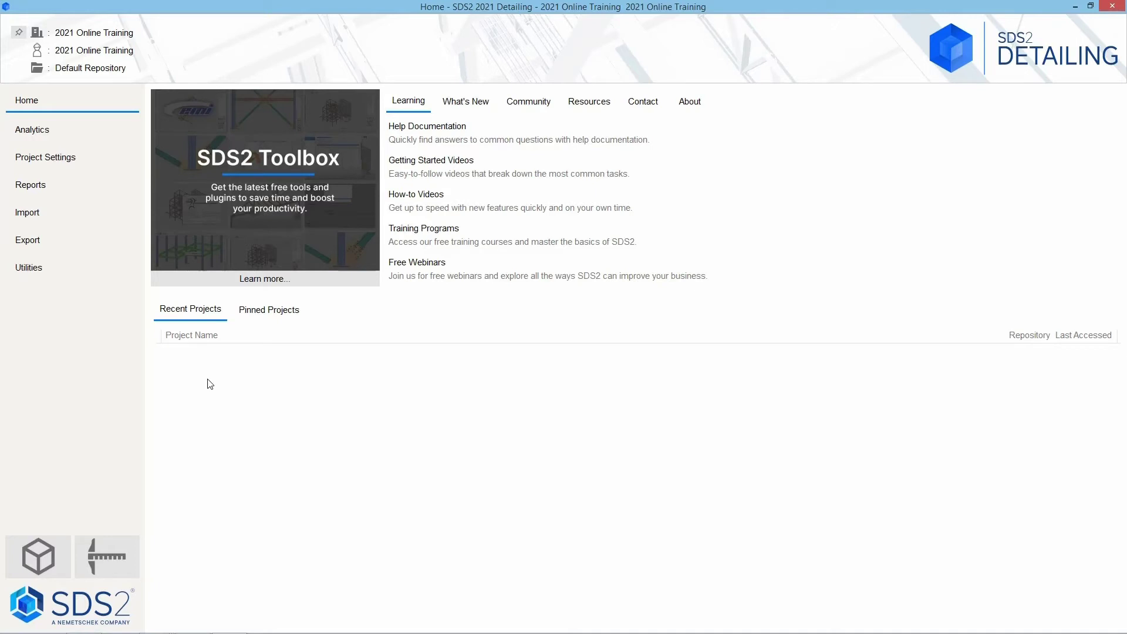
click(19, 33)
click(276, 310)
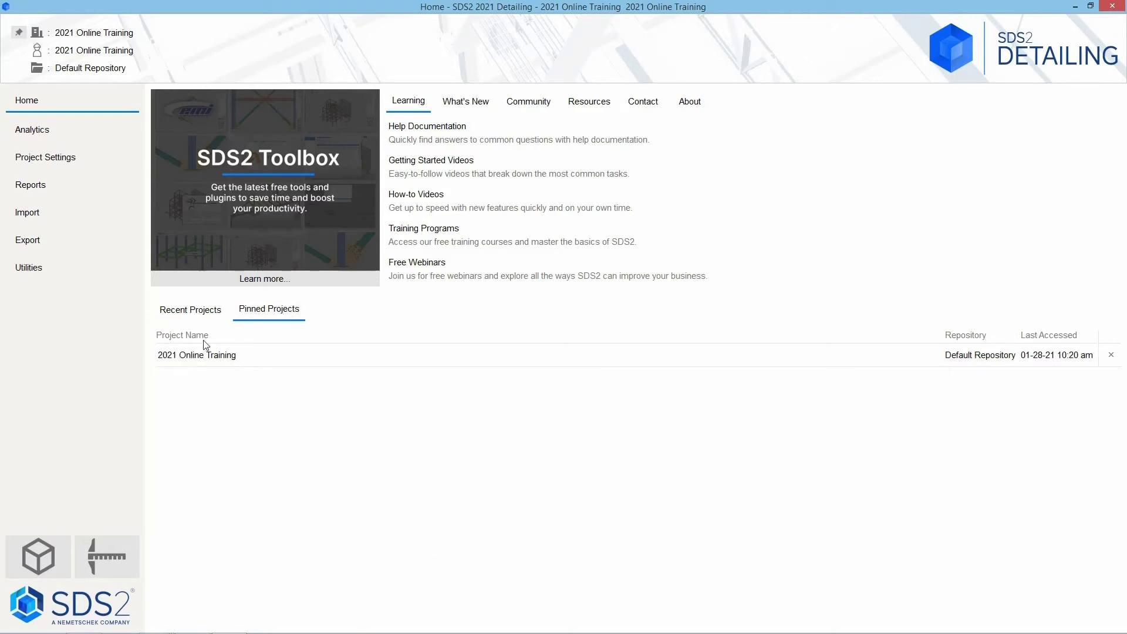
click(218, 360)
- Refresh the Analytics member-count chart, inspect its filter dropdowns, then view Project Settings
click(76, 130)
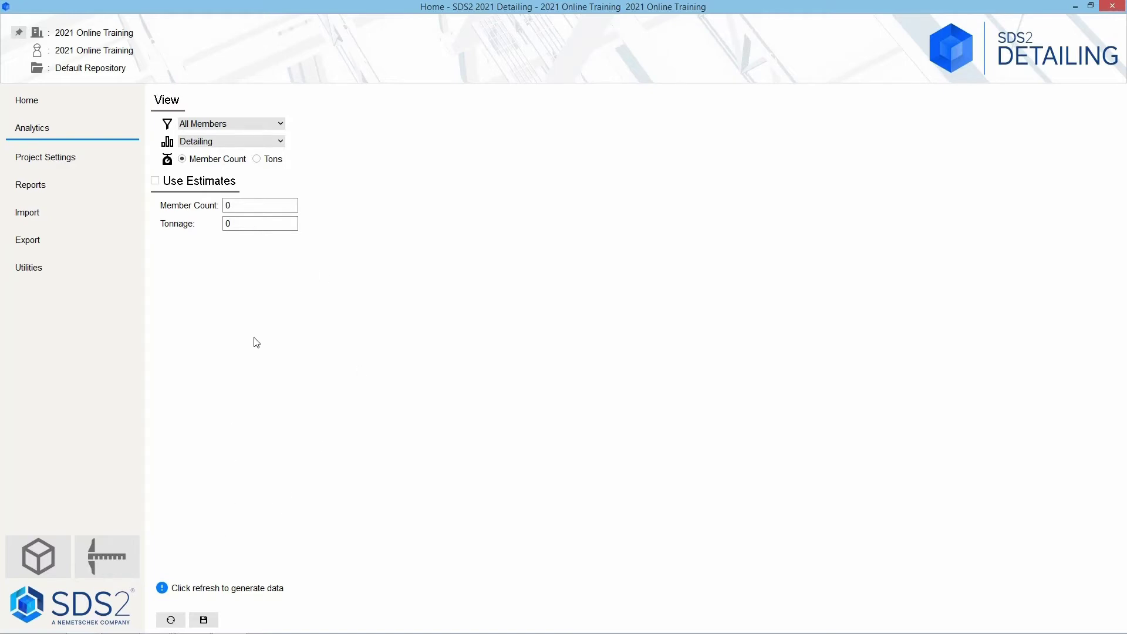
click(170, 620)
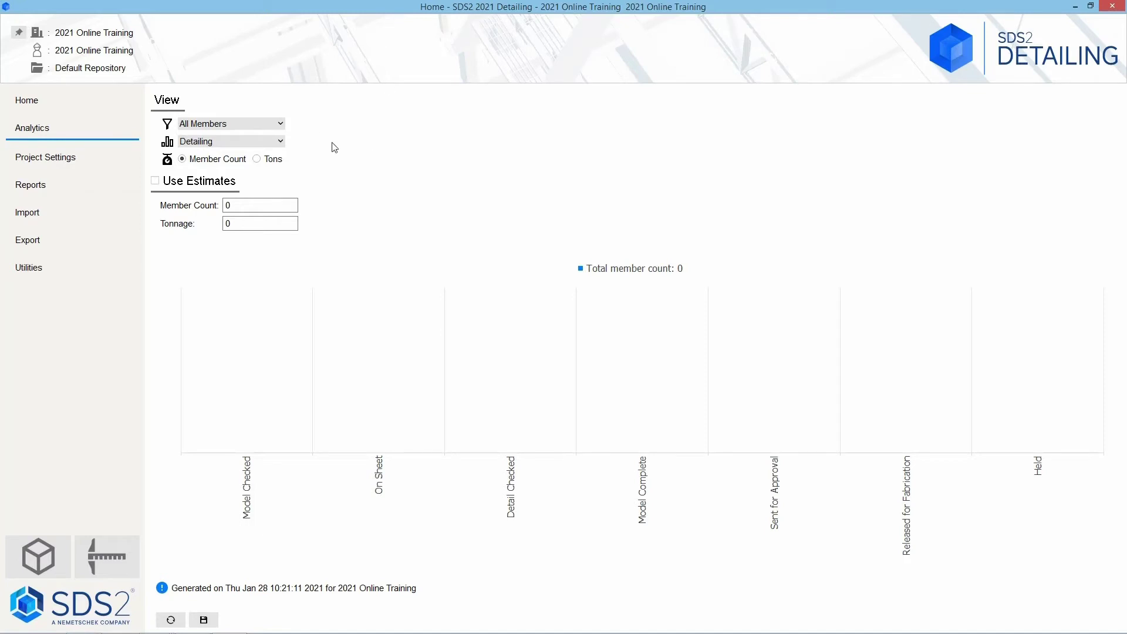
click(281, 124)
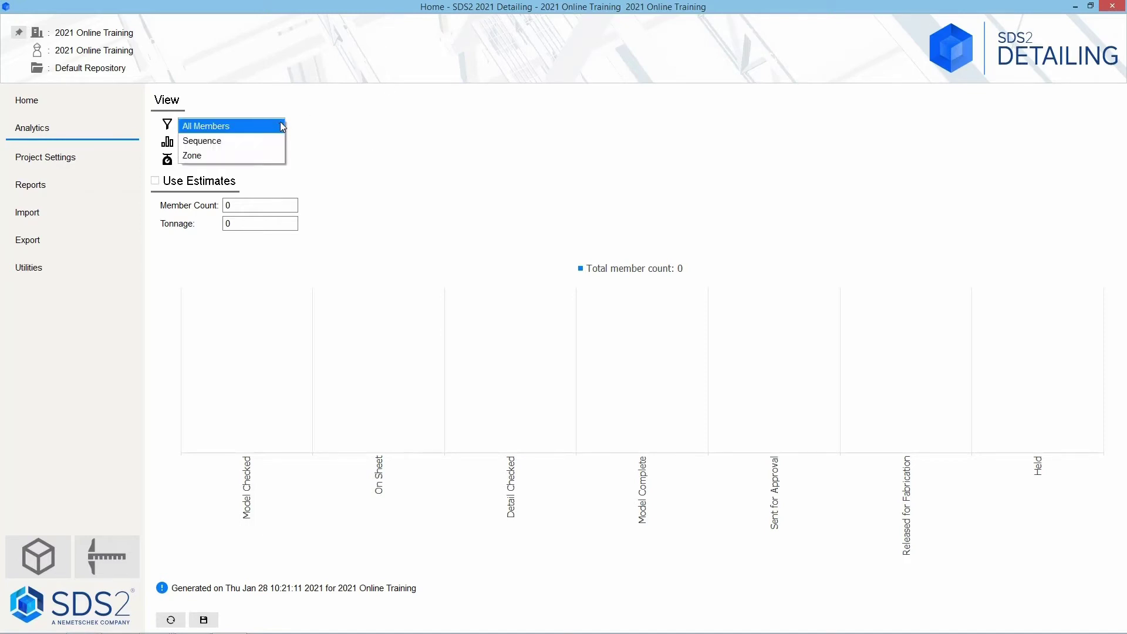
click(335, 133)
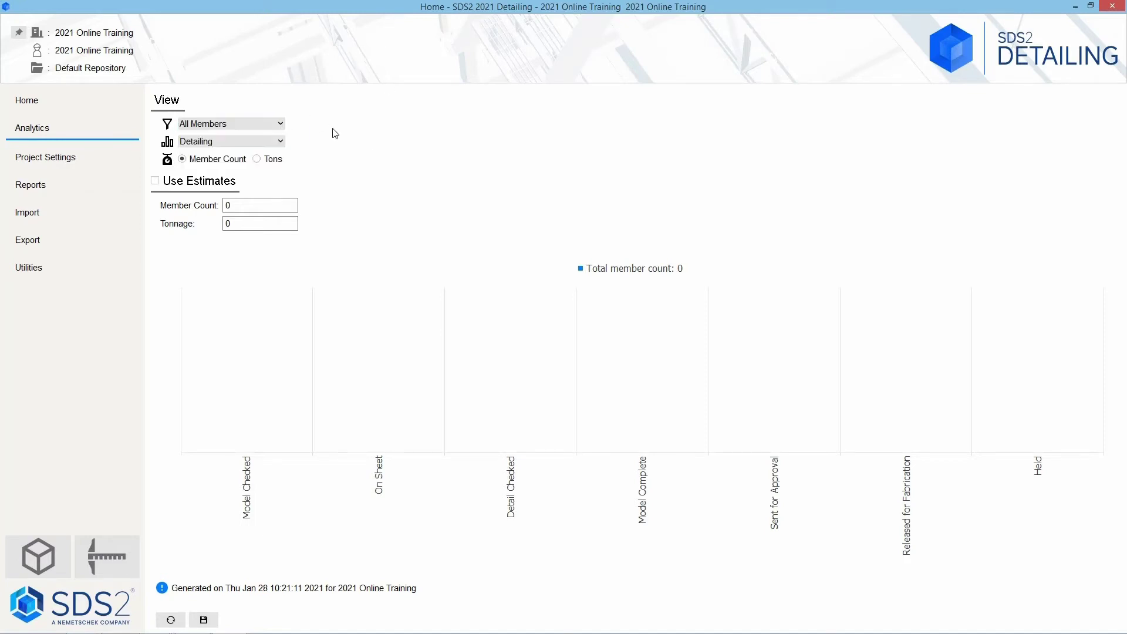
click(281, 141)
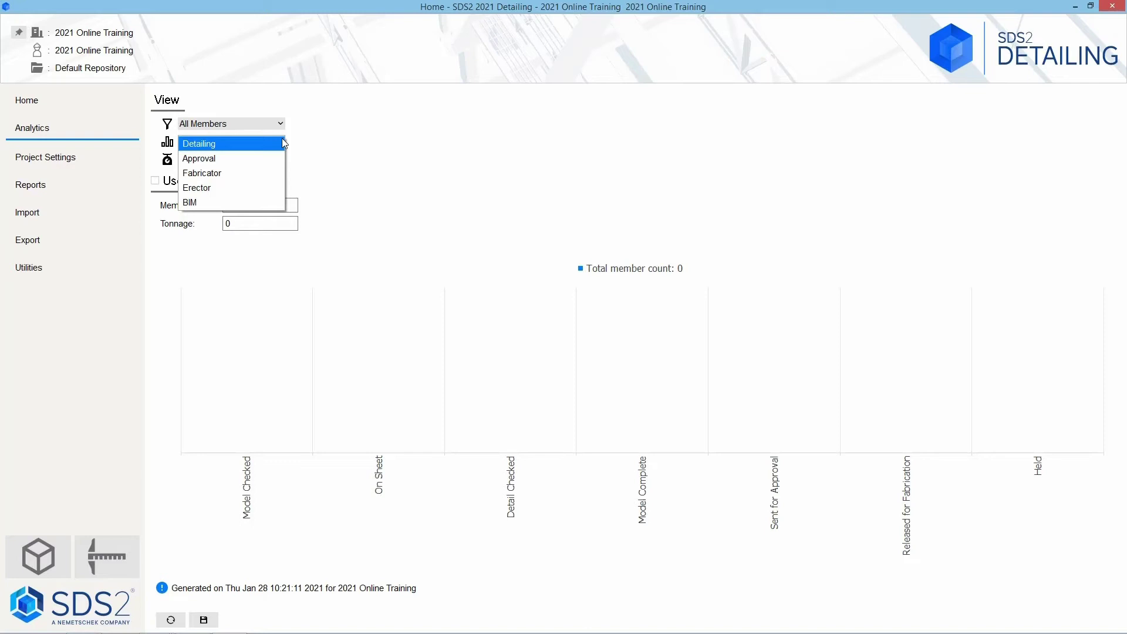
click(365, 167)
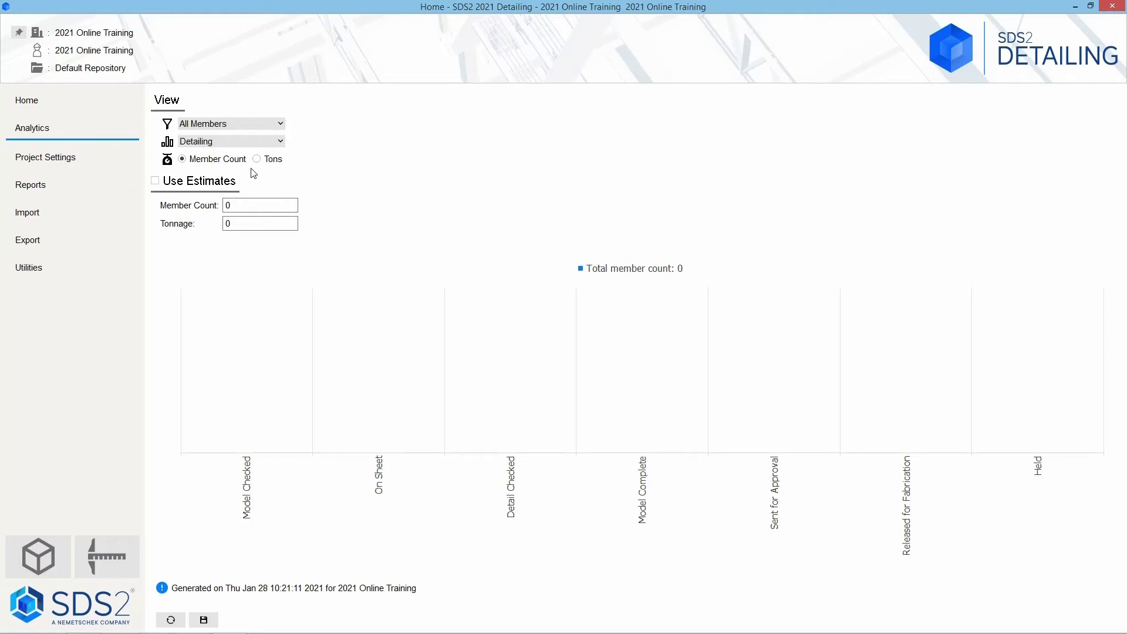
click(100, 161)
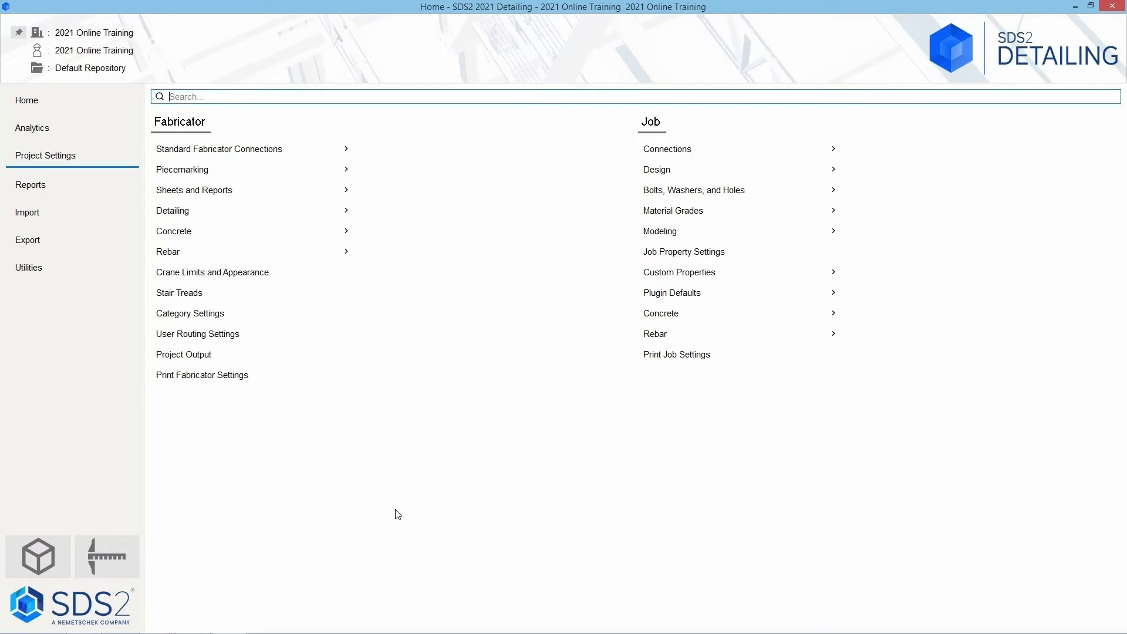
- Go to Reports and list the System Reports categories, Bill of Material through Check
click(97, 194)
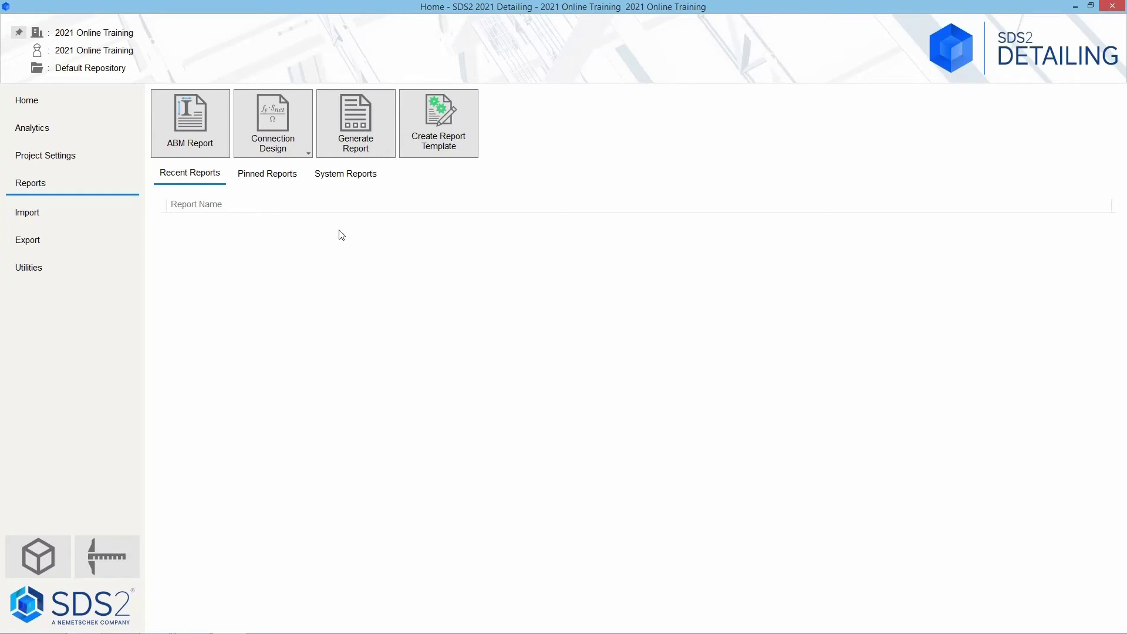
click(380, 184)
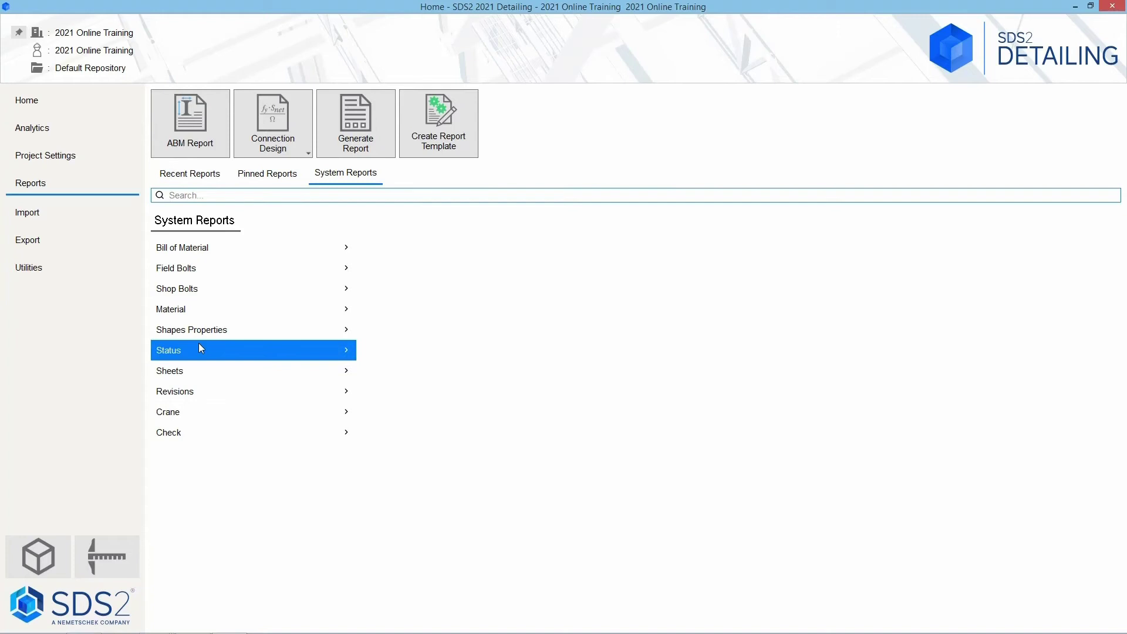
- Look at the Field Bolts reports, then return to all system report categories
click(232, 274)
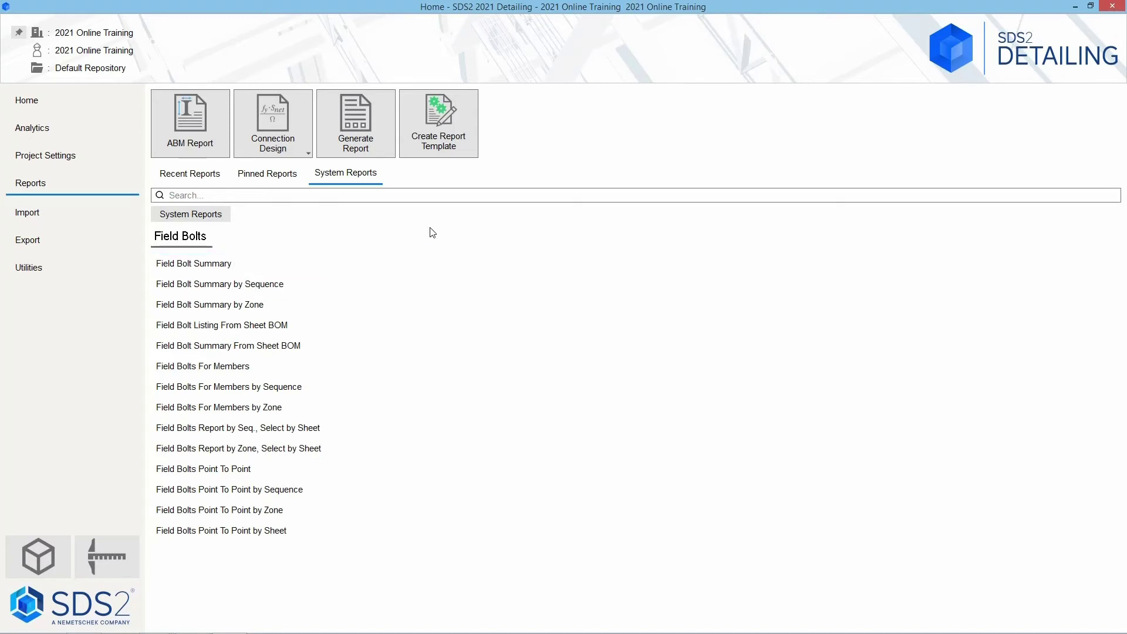
click(205, 215)
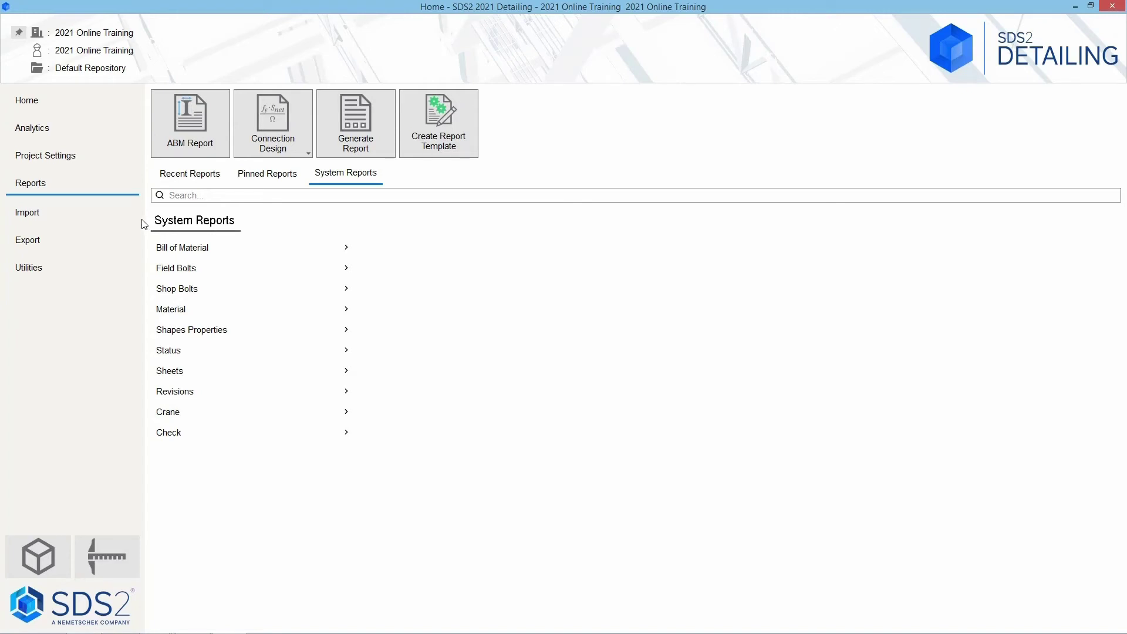
- On the Import page, open the Transfer Job dialog to pack the 2021 Online Training job
click(114, 213)
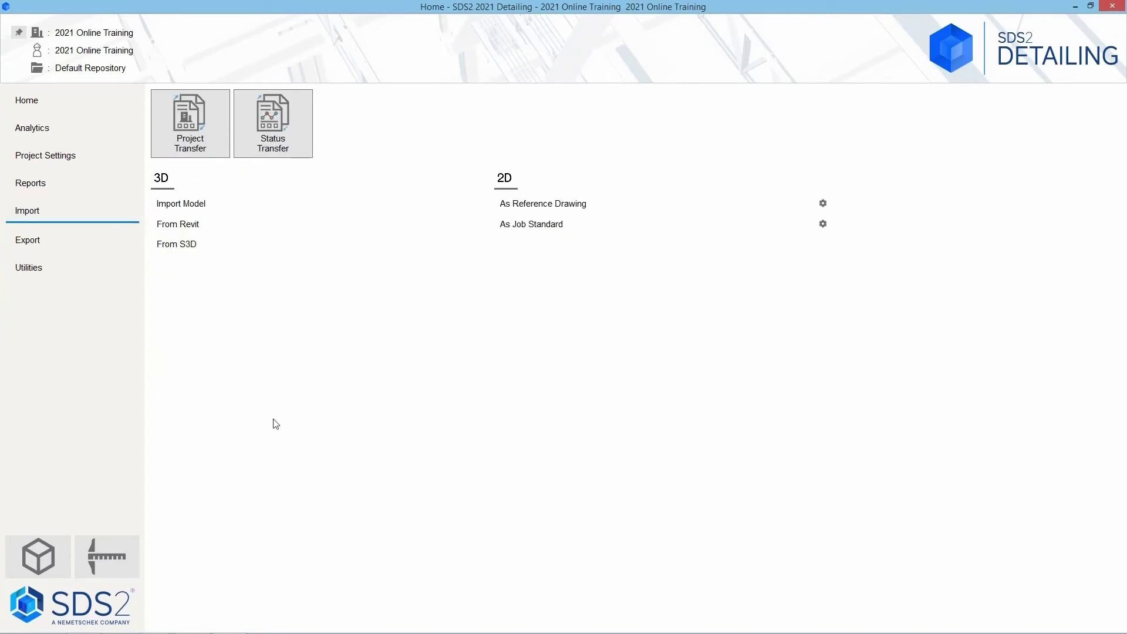
click(207, 125)
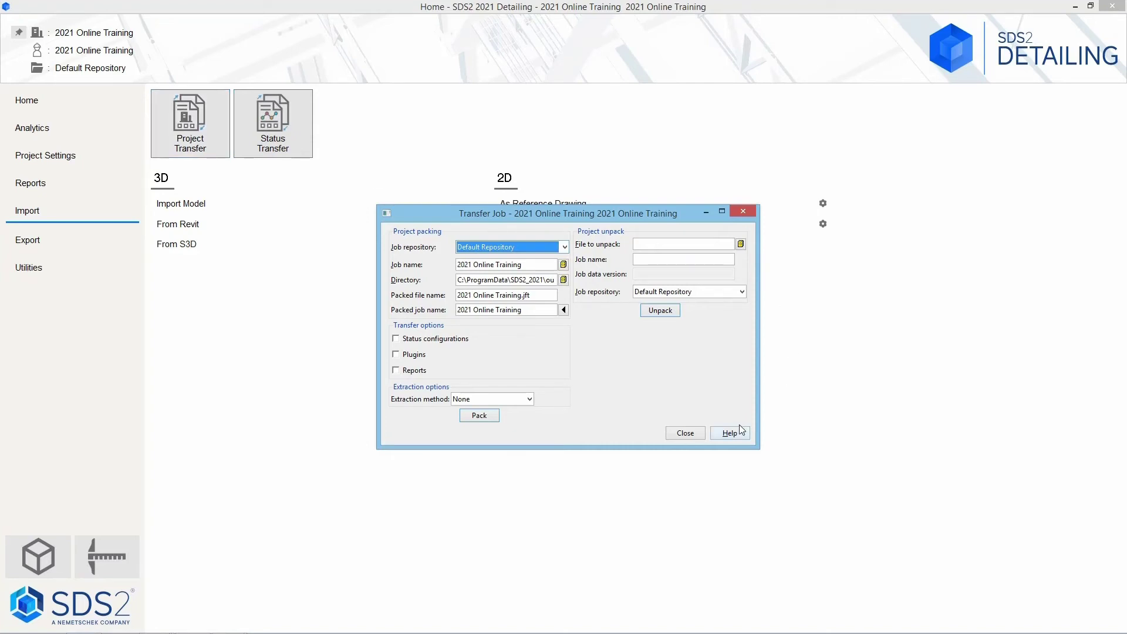
- Close the Transfer Job dialog, back to the 3D and 2D import options
click(685, 433)
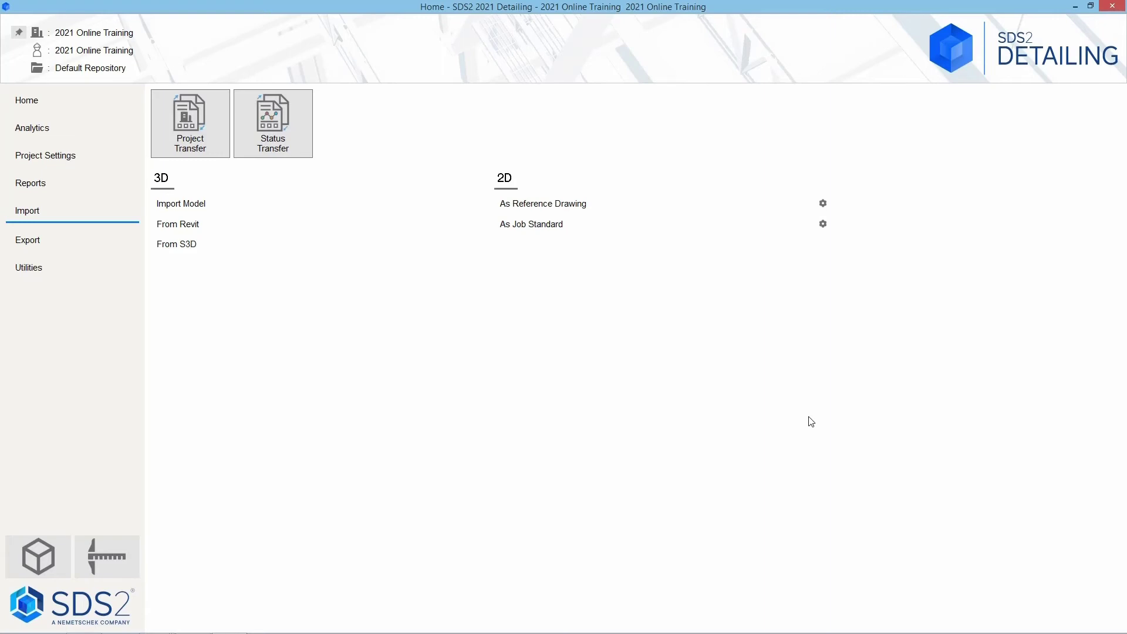
- Show the Export page with 3D, 2D and MRP options like FabTrol, KISS and Advance Steel
click(69, 244)
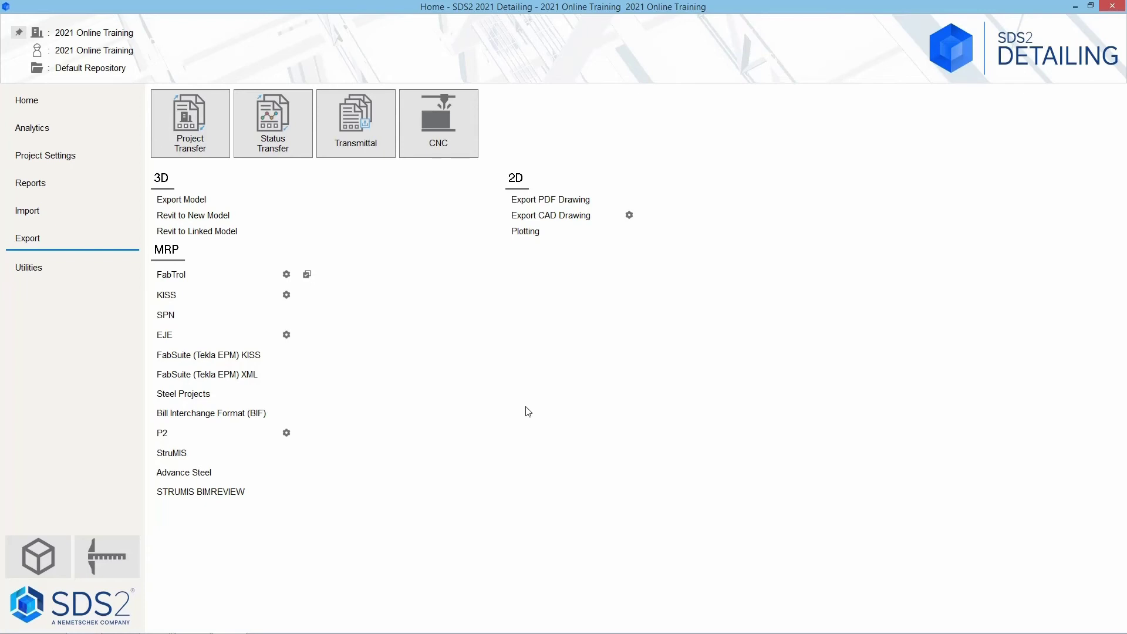
- Switch to the Utilities page listing Job Repositories, Convert Jobs, Copy, Merge and Plugins Manager
click(54, 267)
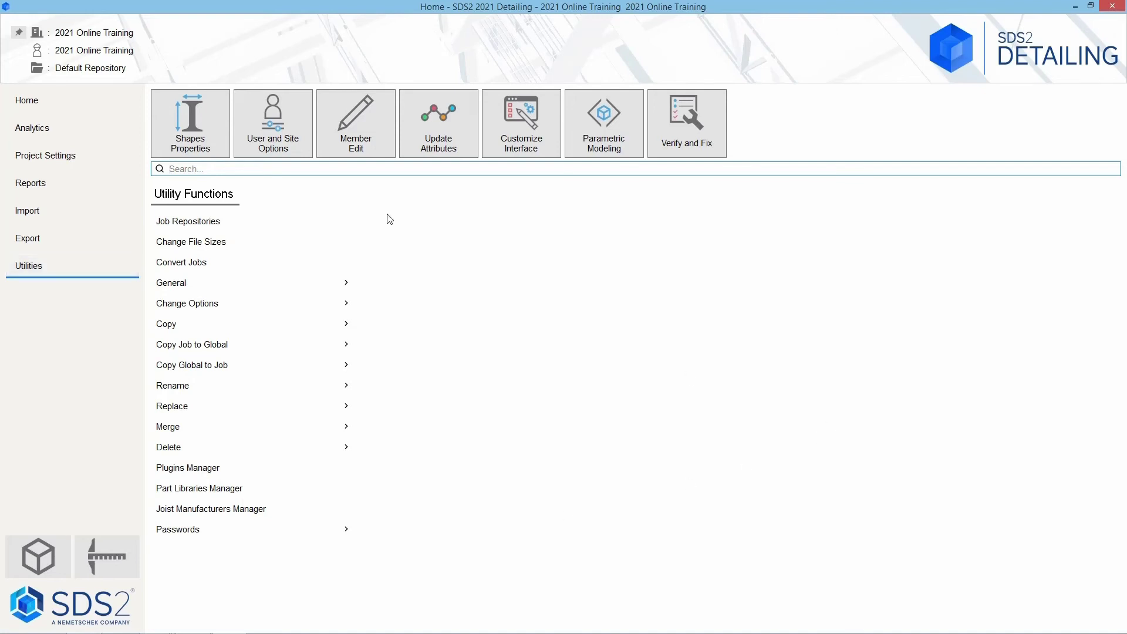
- Open User and Site Options and view the Modeling, Drawings, Toolbars, Output and Site settings
click(288, 152)
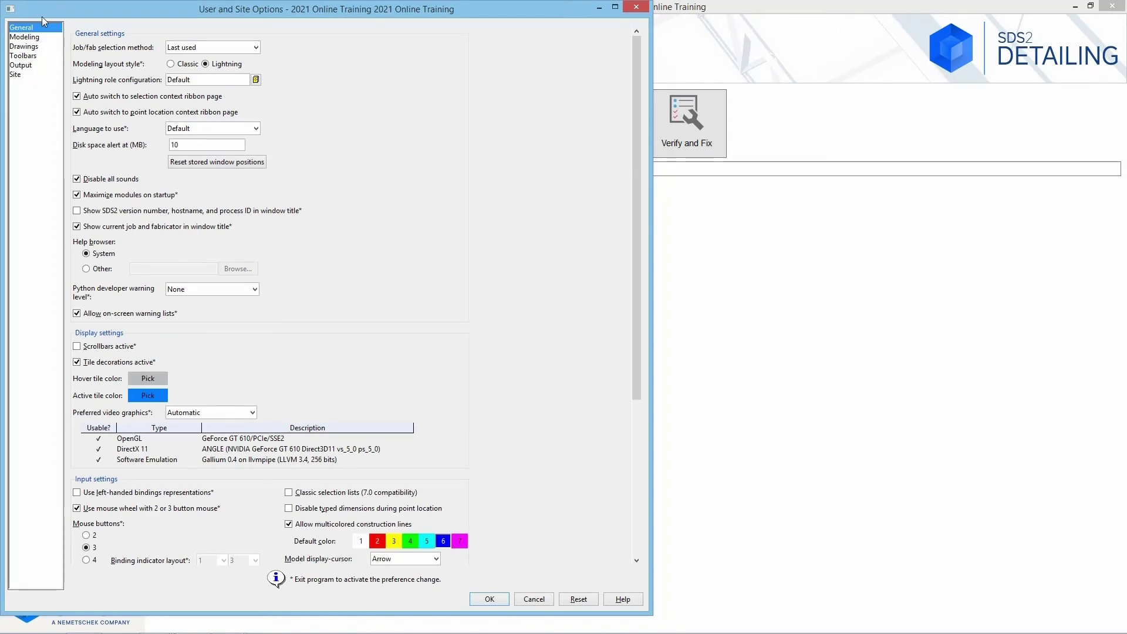
click(38, 36)
click(41, 47)
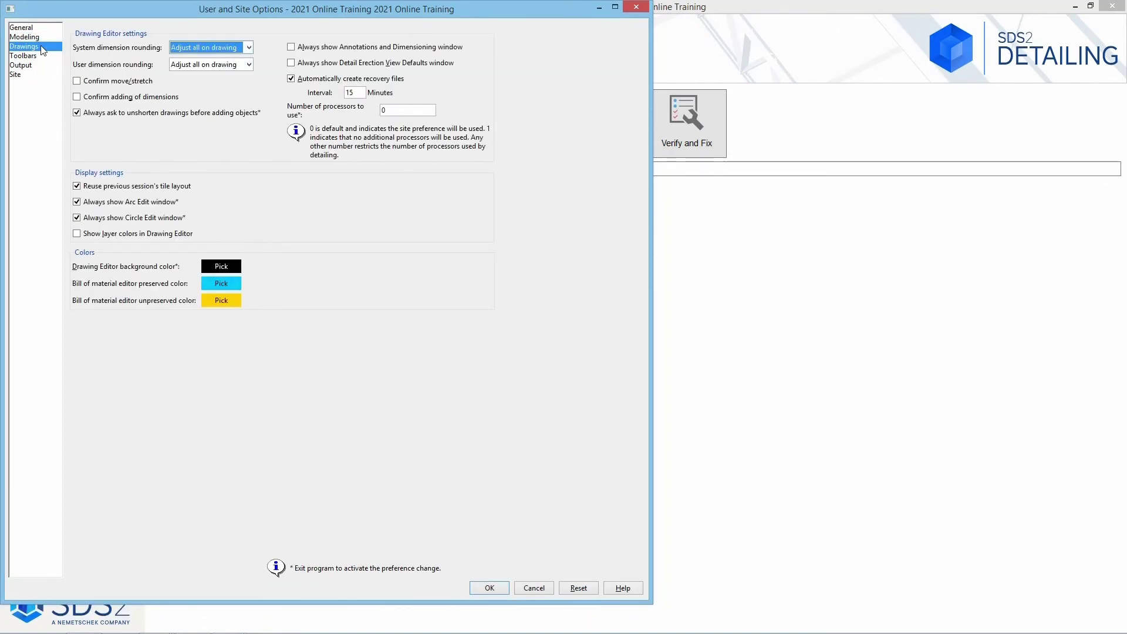
click(35, 56)
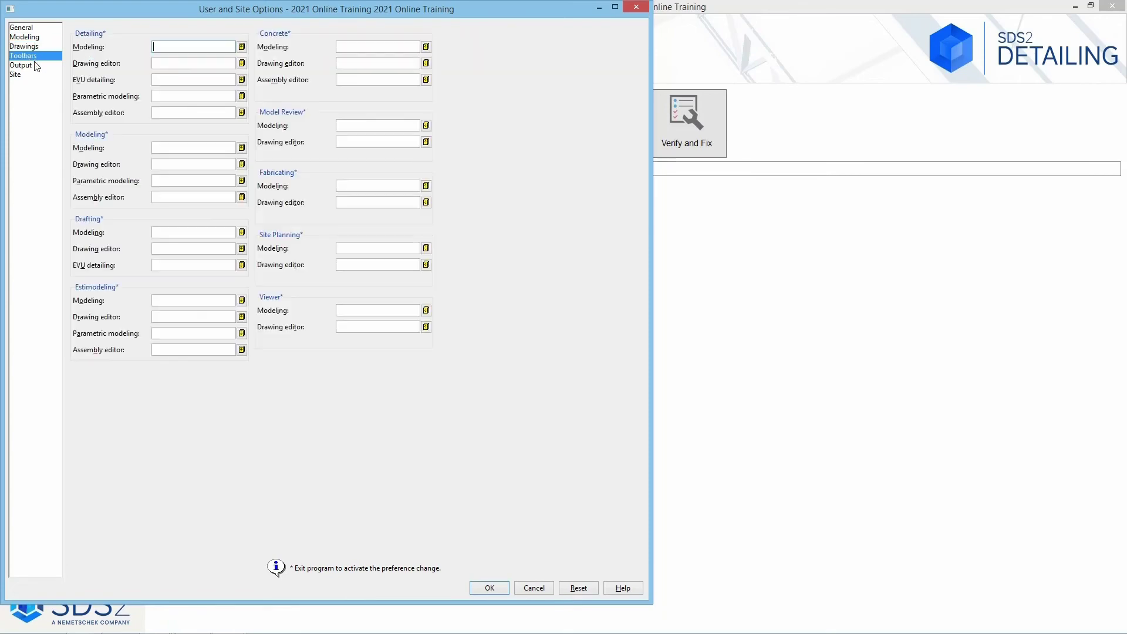
click(33, 64)
click(30, 76)
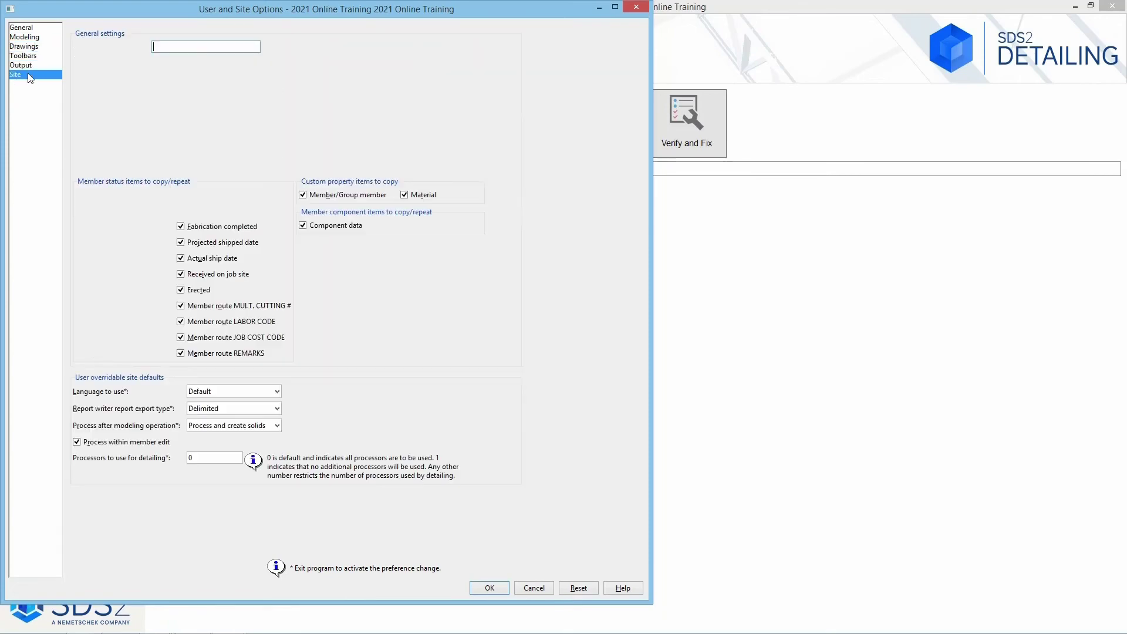
- Review the General settings down the page, then move to the Modeling settings
click(35, 28)
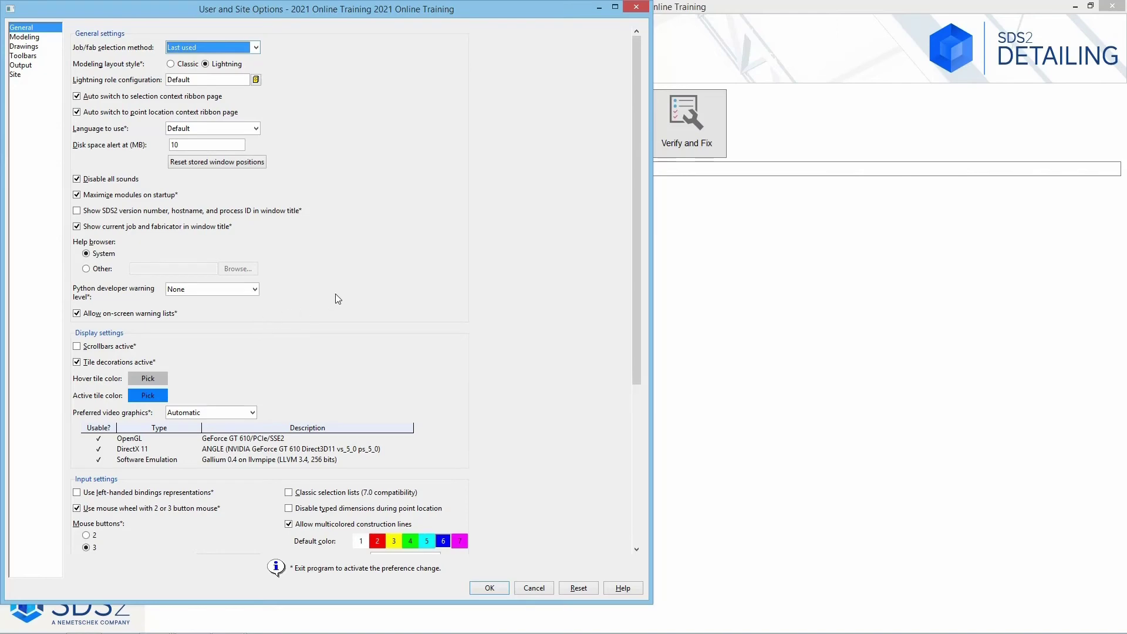
scroll(338, 299, down, 3)
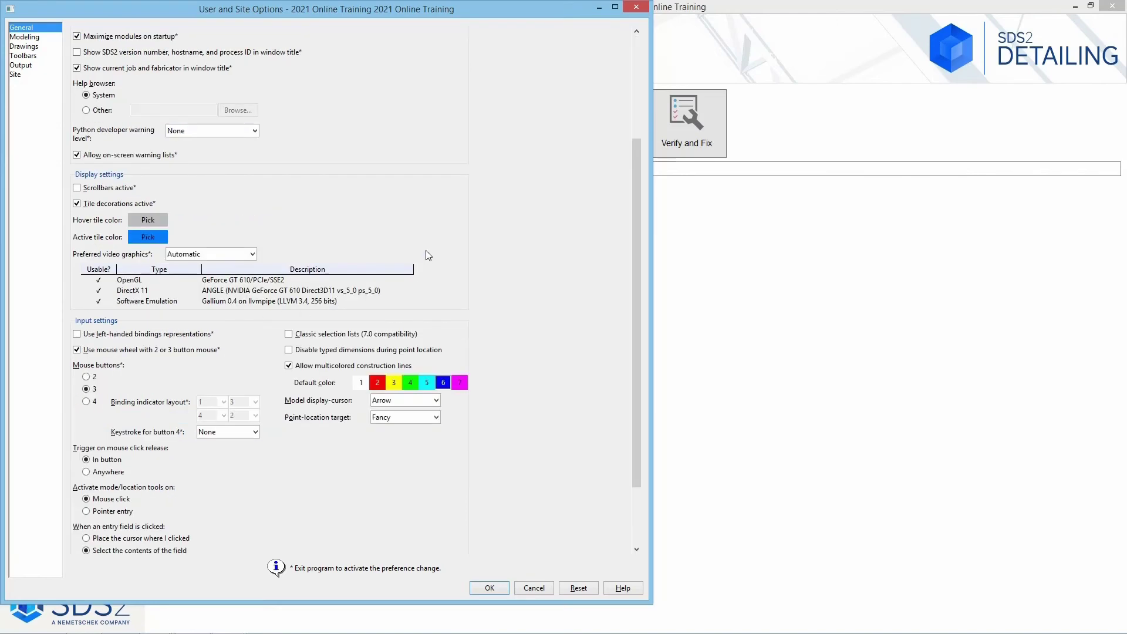
scroll(424, 248, down, 2)
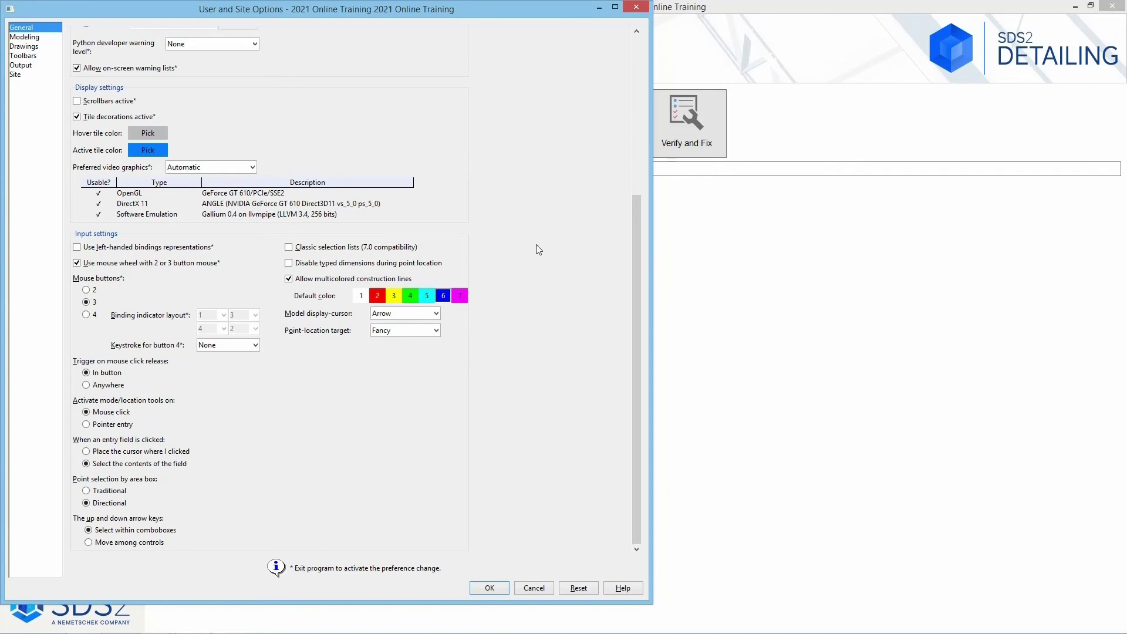
key(Down)
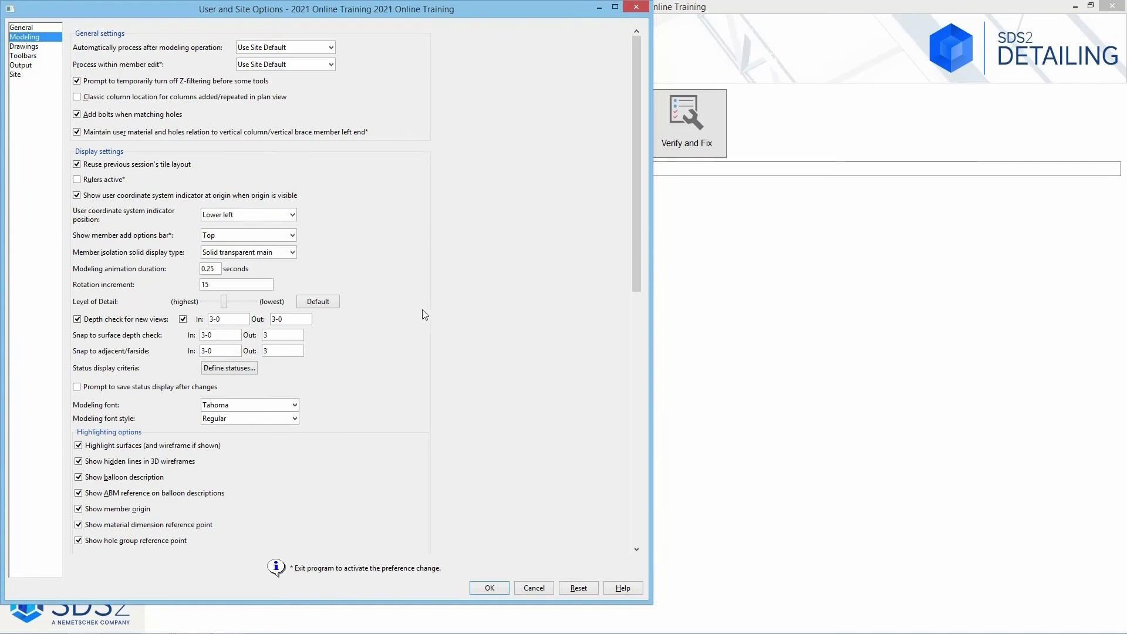
- Look over the Modeling colour settings and the Drawings page, then accept with OK
scroll(443, 329, down, 5)
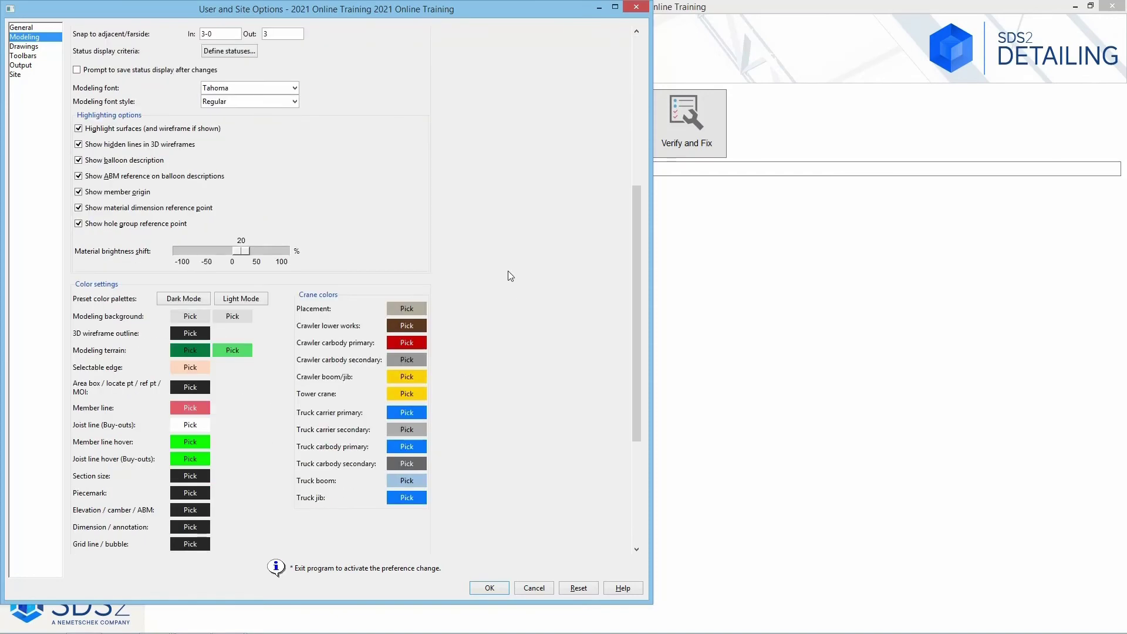
scroll(508, 238, down, 3)
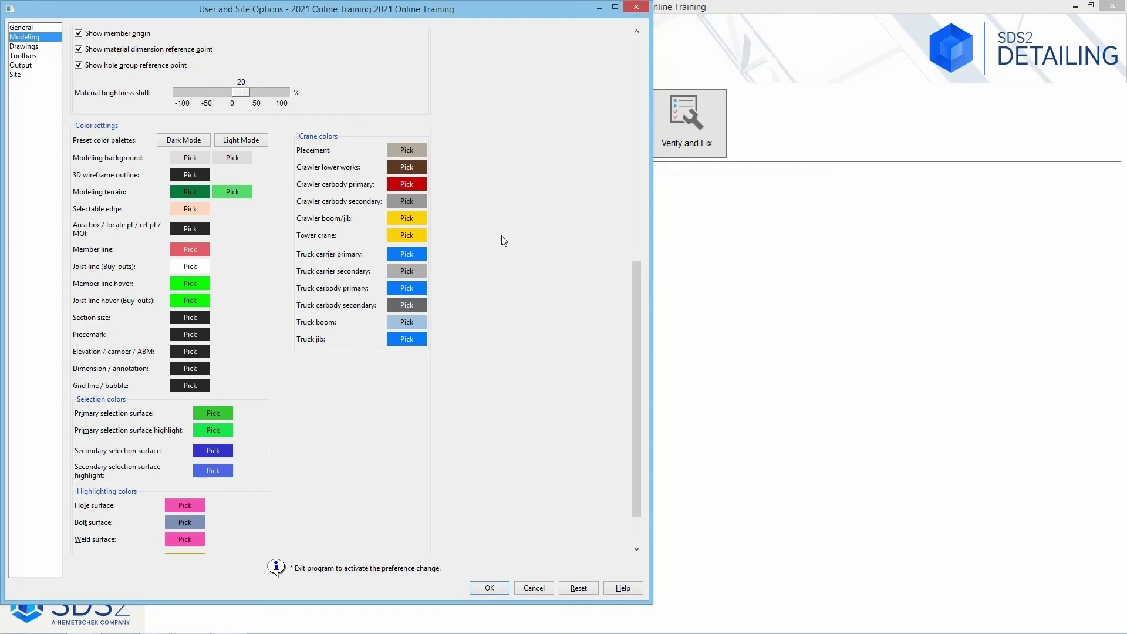
scroll(502, 235, down, 2)
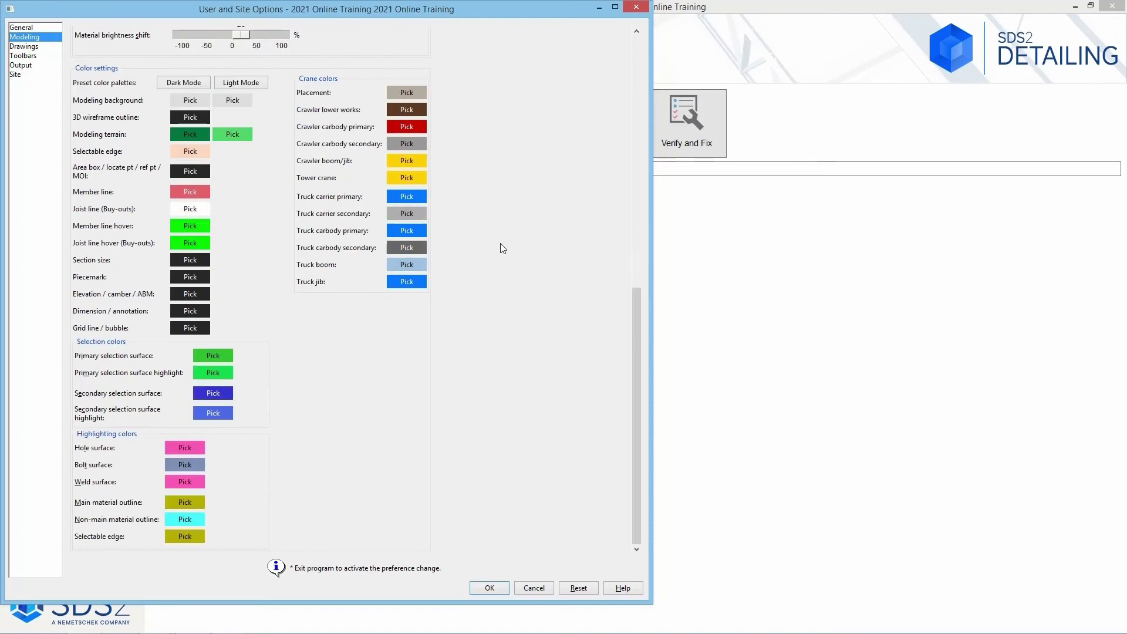
click(29, 46)
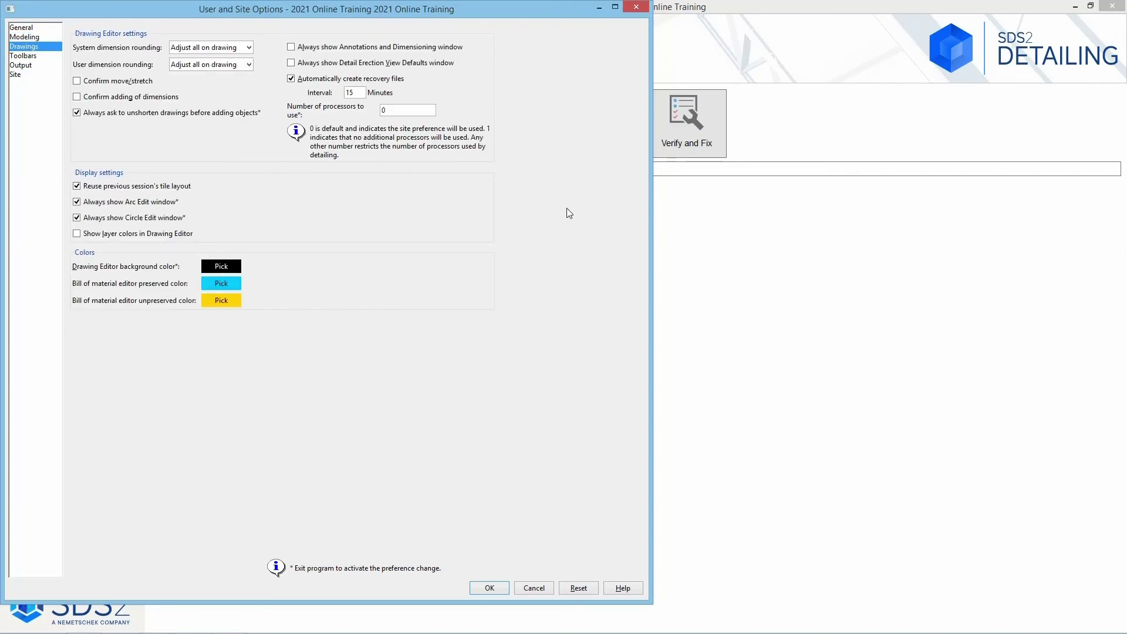
click(487, 588)
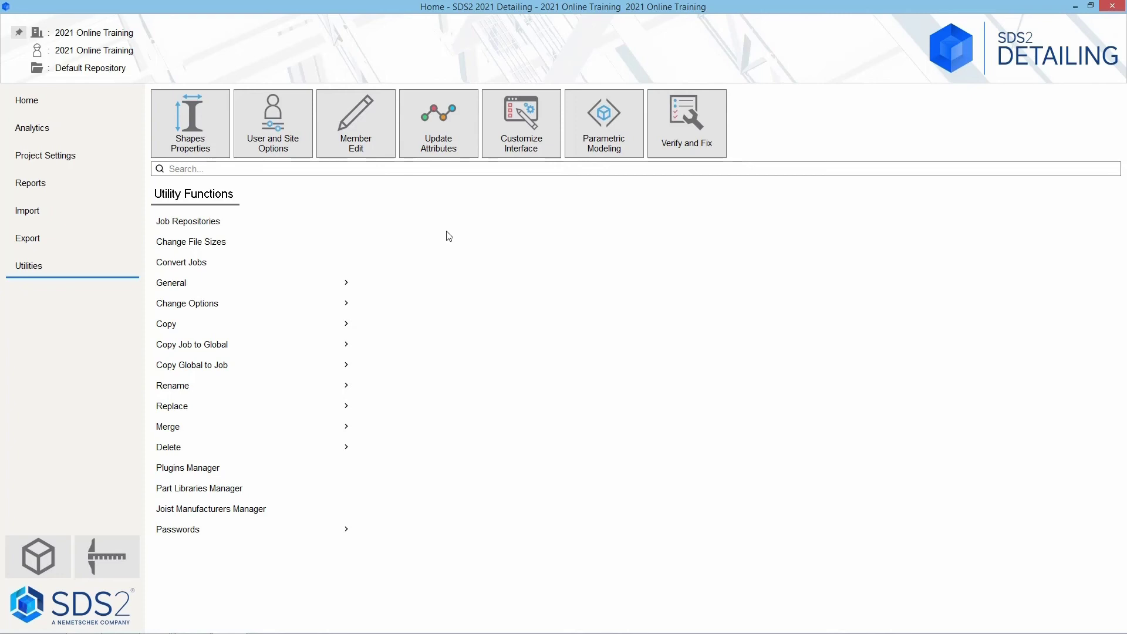
- Show Rename External Fabricator, Rename Job, Rename Project Items and Rename Shape Properties
click(351, 388)
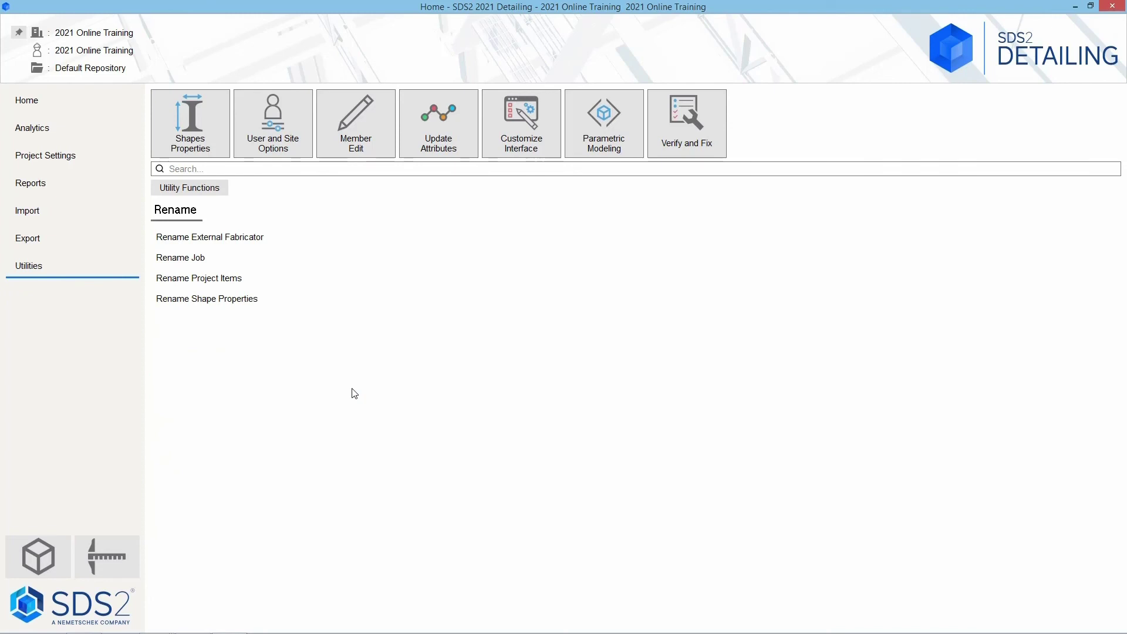
- View the Replace utilities, then the Delete utilities, returning to Utility Functions between them
click(179, 189)
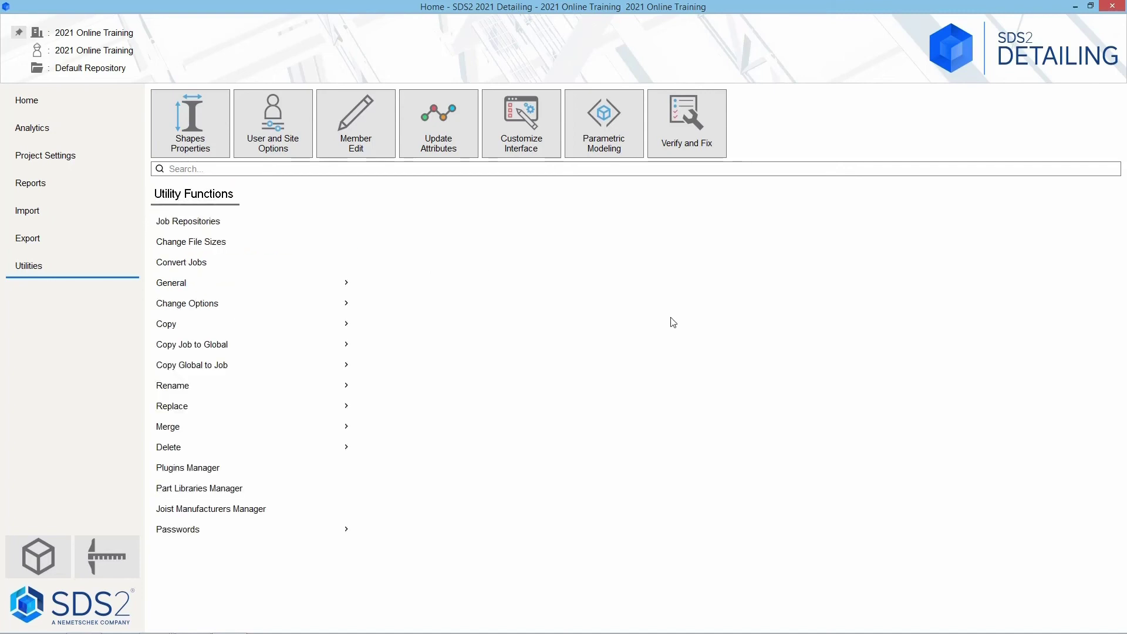
click(203, 407)
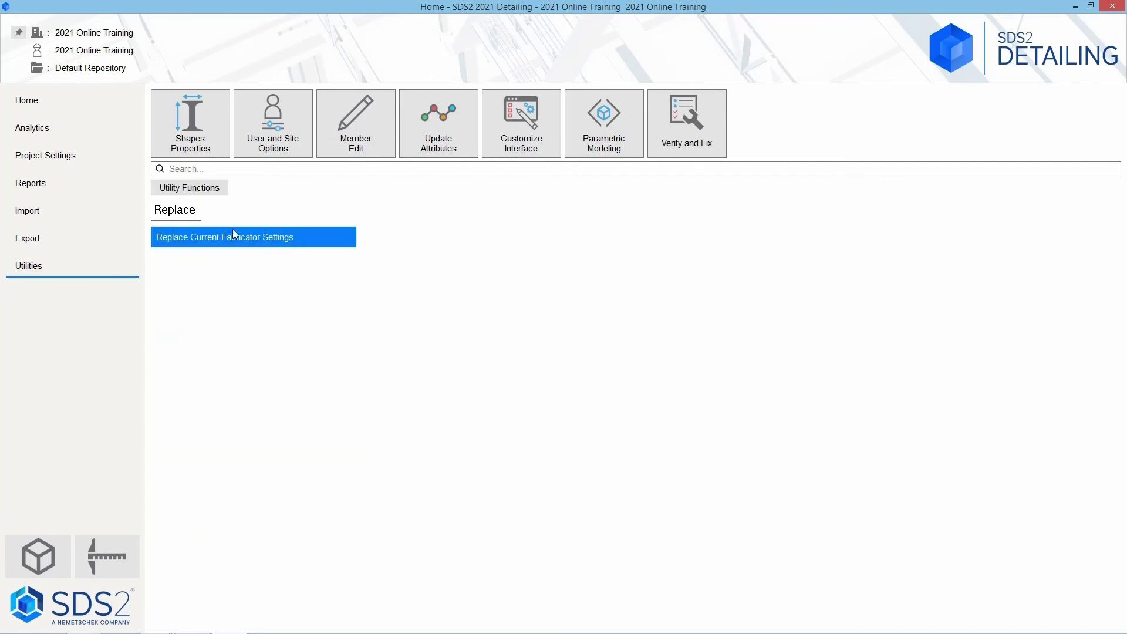
click(180, 187)
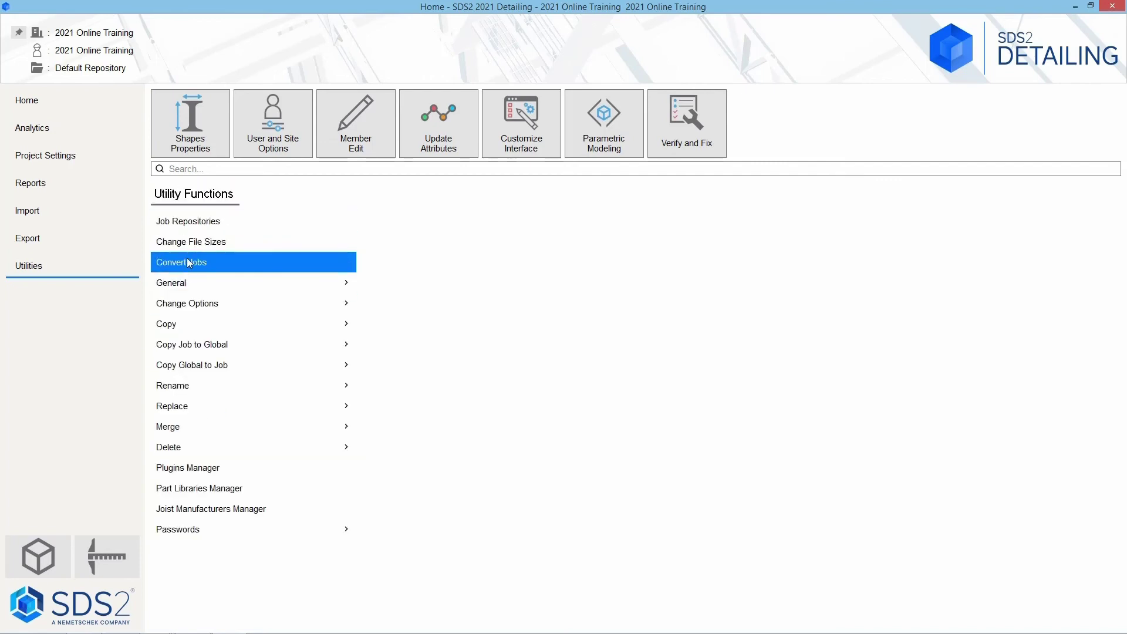
click(310, 444)
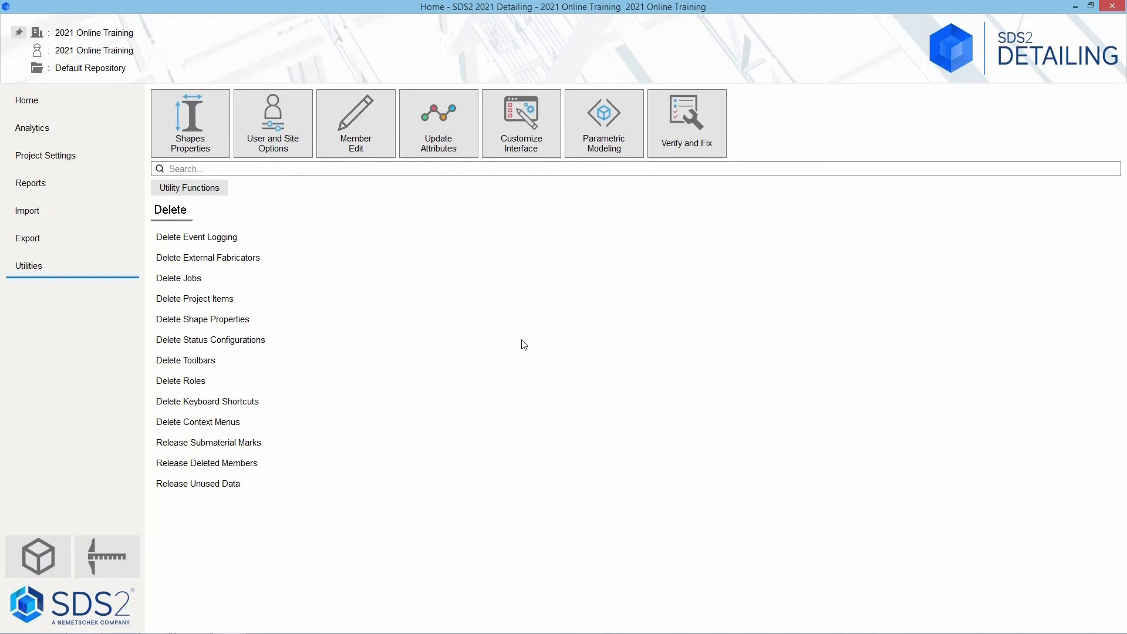
- Go back to the full Utility Functions list via its breadcrumb
click(216, 187)
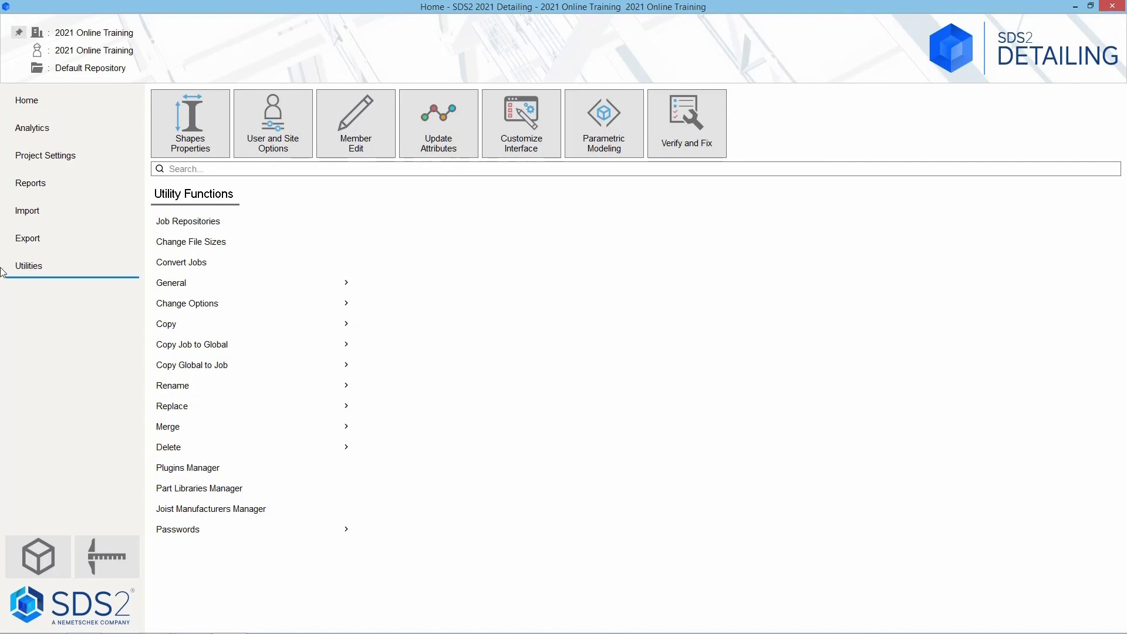
- Return to the Home page showing the pinned 2021 Online Training project
click(52, 94)
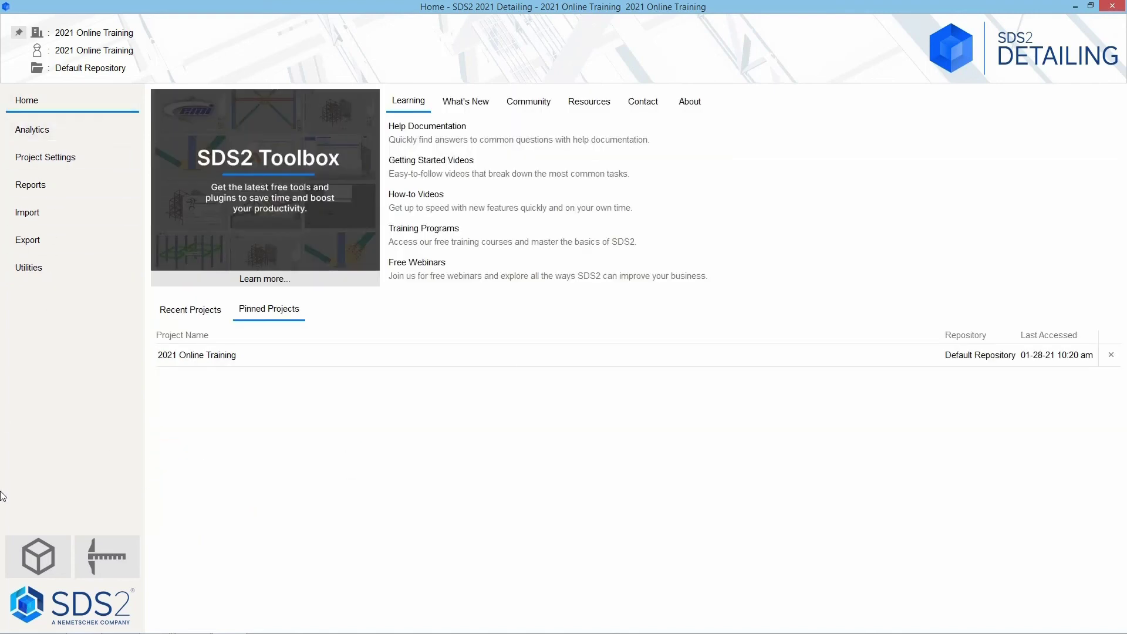